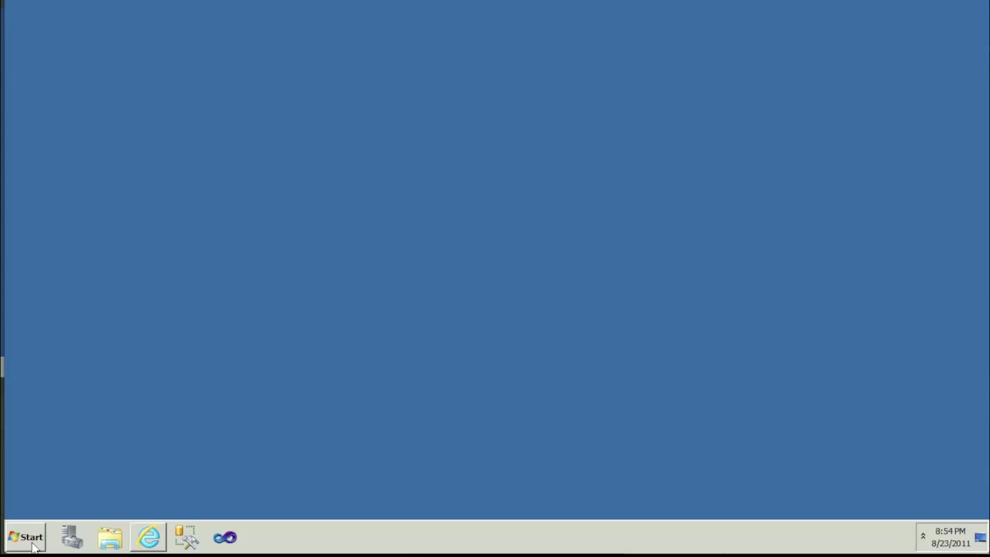
Step: Launch SharePoint 2010 Central Administration from the Start menu and open its service applications list
click(33, 544)
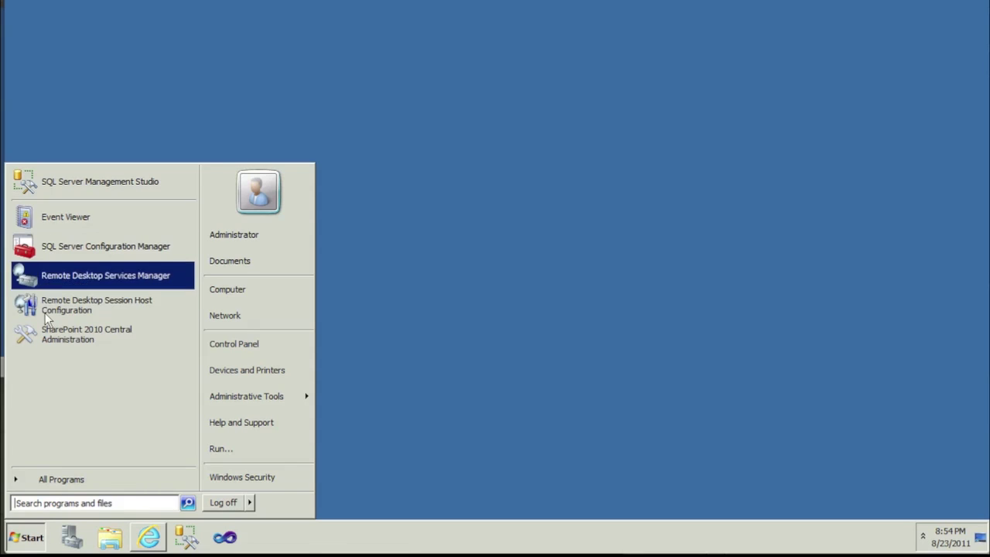
click(47, 340)
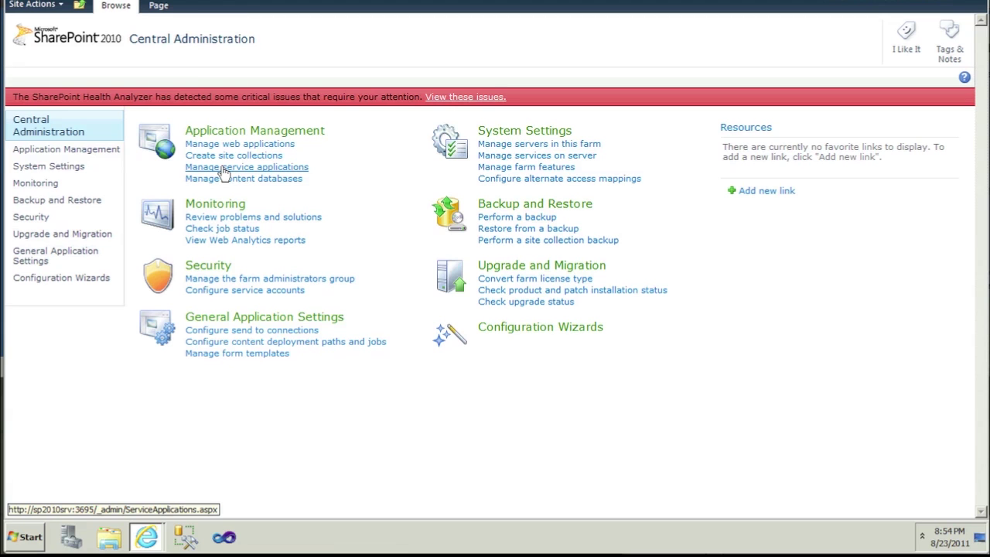
click(224, 167)
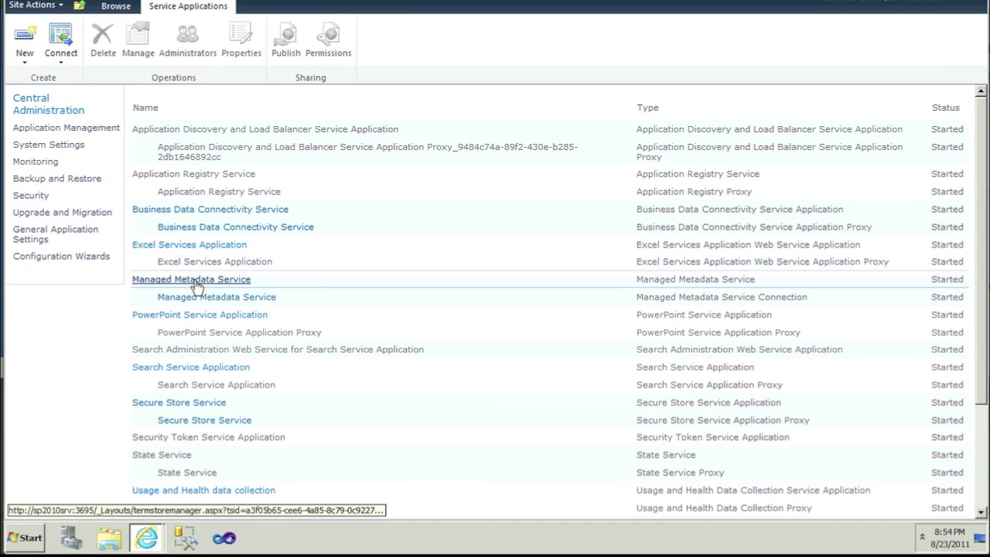
Step: Inspect the Managed Metadata Service's empty term store, then return to Central Administration home
click(197, 287)
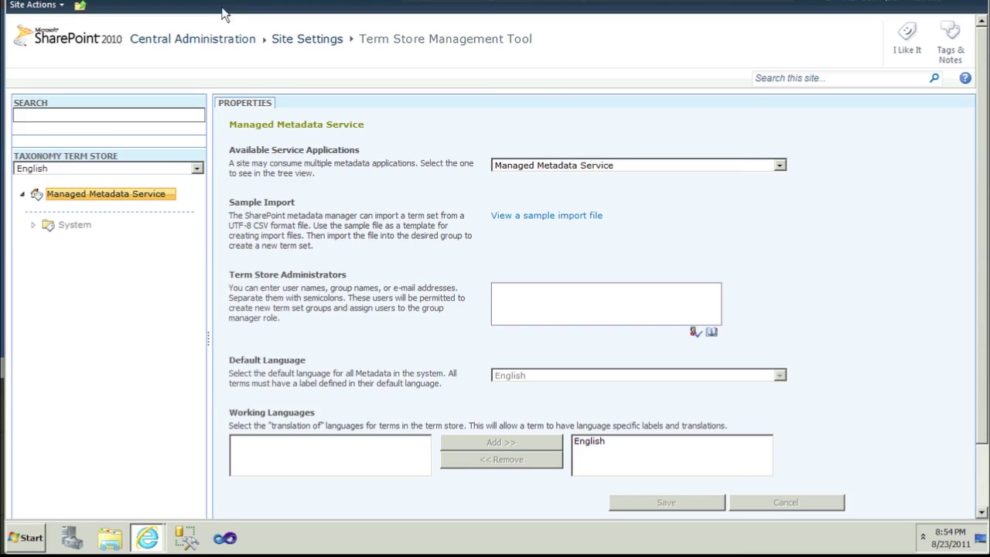
click(212, 41)
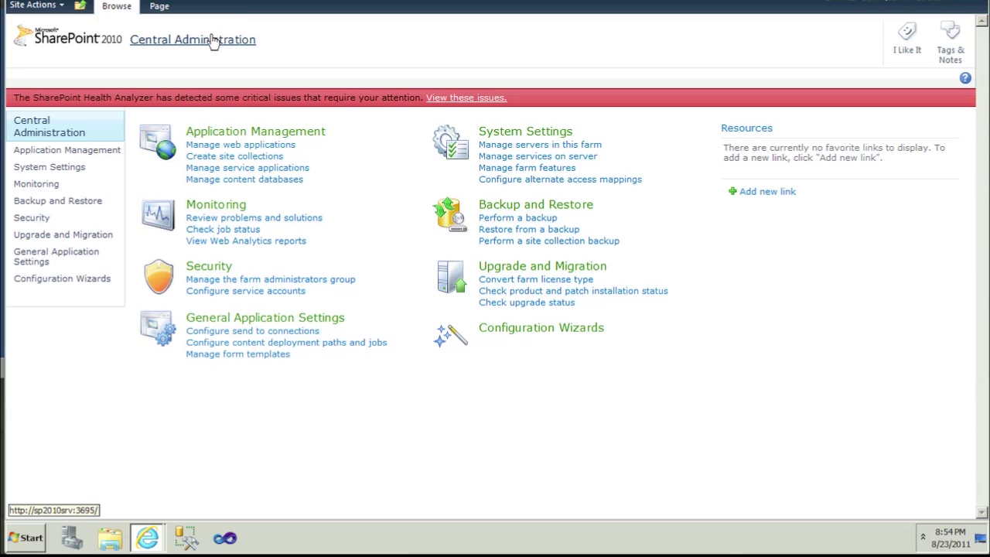
Step: Open Manage service applications and select the Search Service Application entry
click(207, 168)
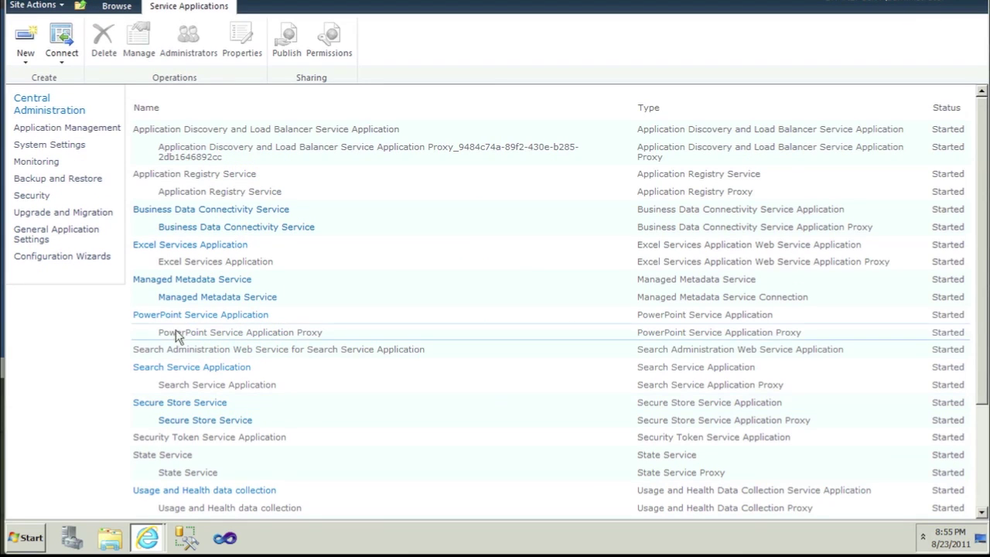
click(213, 370)
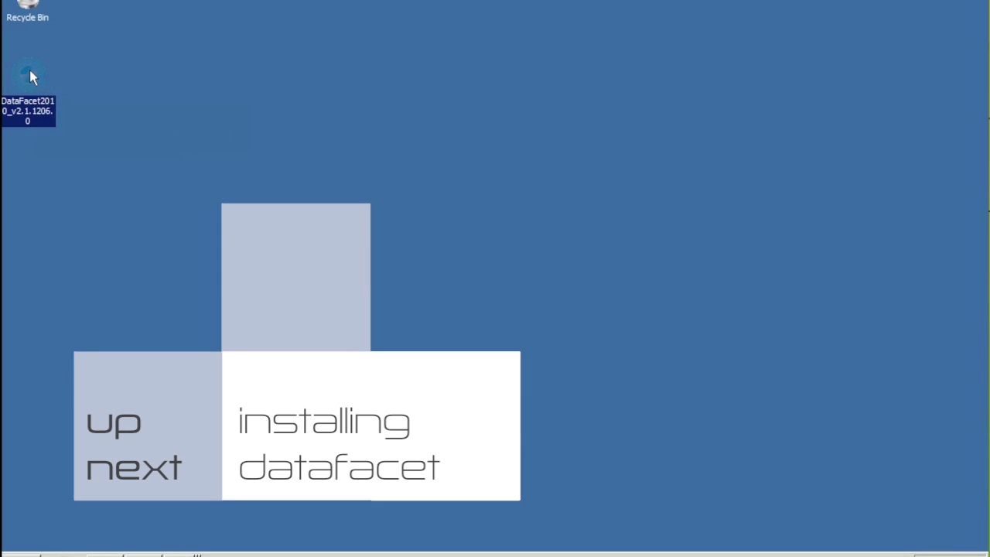
Step: Run the DataFacet installer as administrator and accept the license terms to reach the REBEL01 farm parameters
right_click(28, 69)
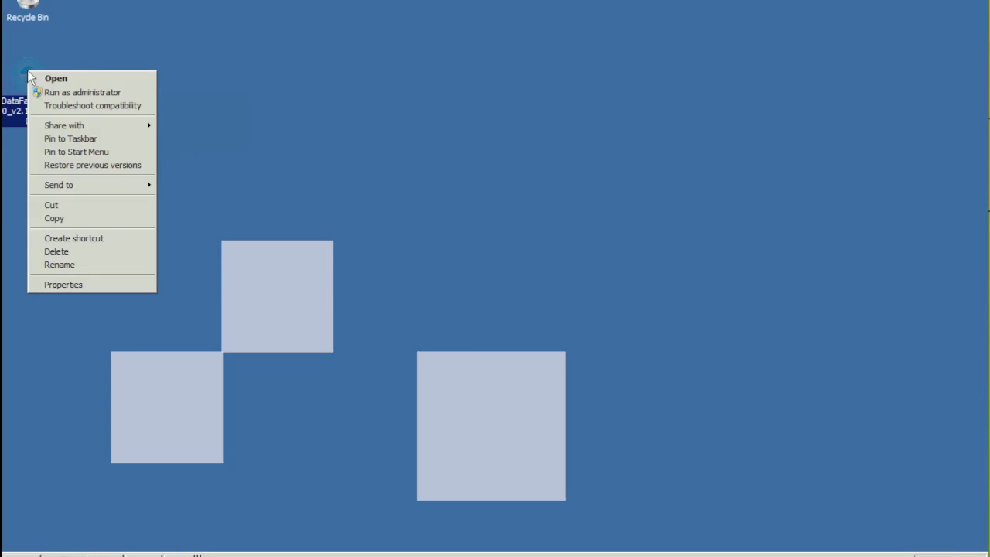
click(62, 91)
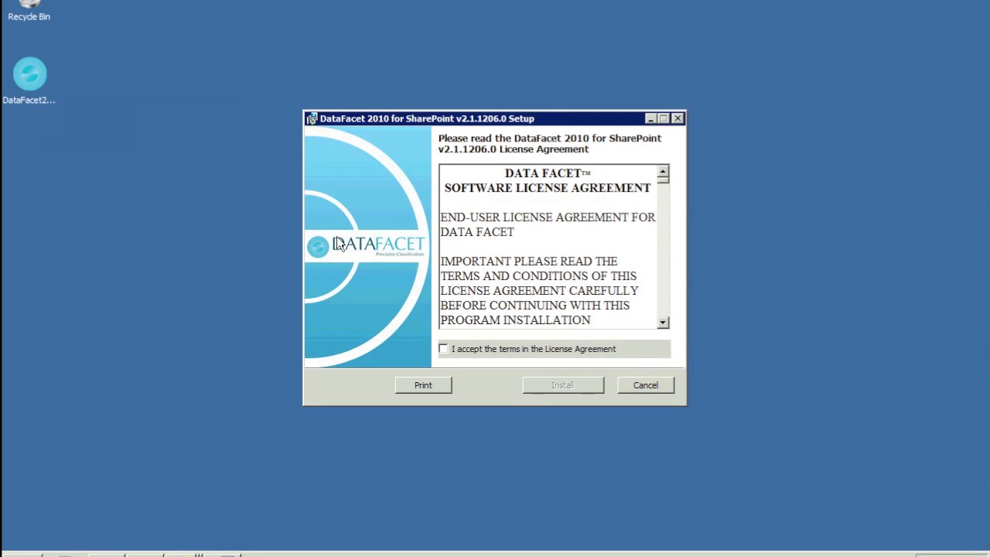
click(444, 349)
click(553, 388)
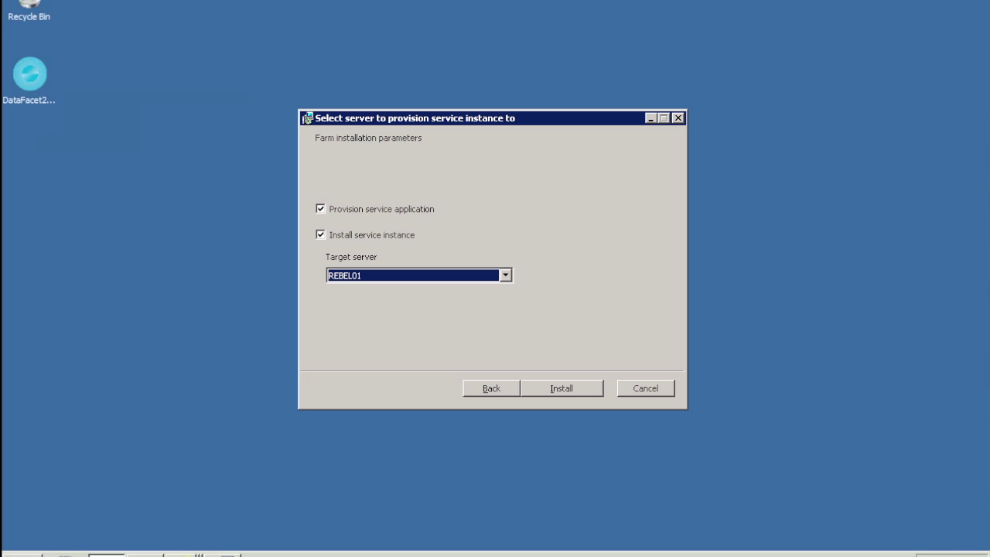
Step: Install DataFacet on REBEL01 with the app pool account user name and password, then finish setup
click(553, 387)
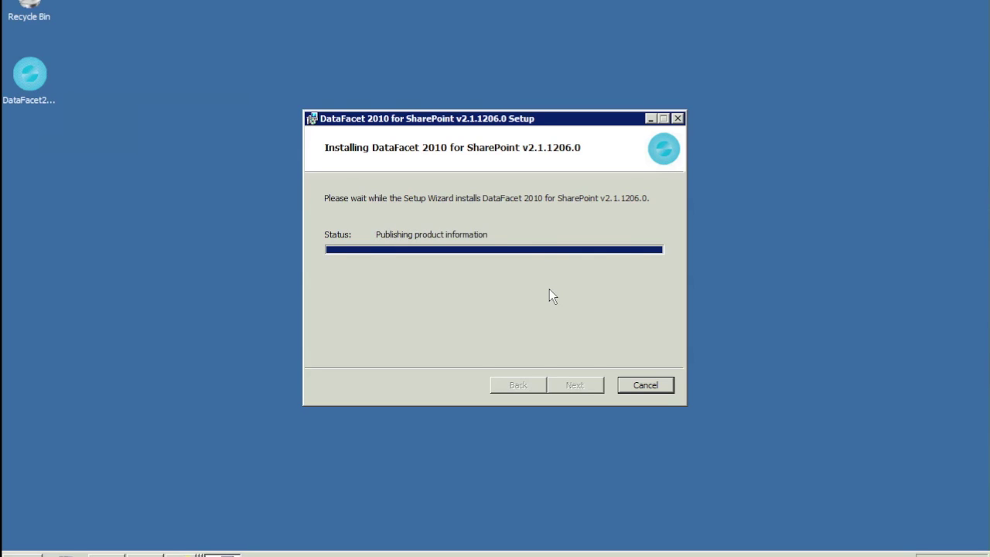
text(sharepoint\)
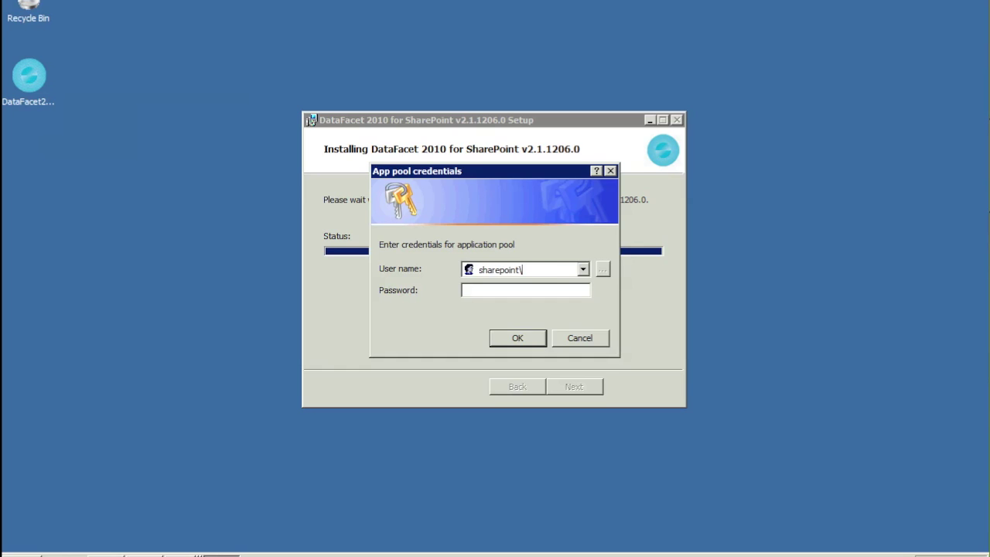
text(administrator)
key(Tab)
text(••••••••••)
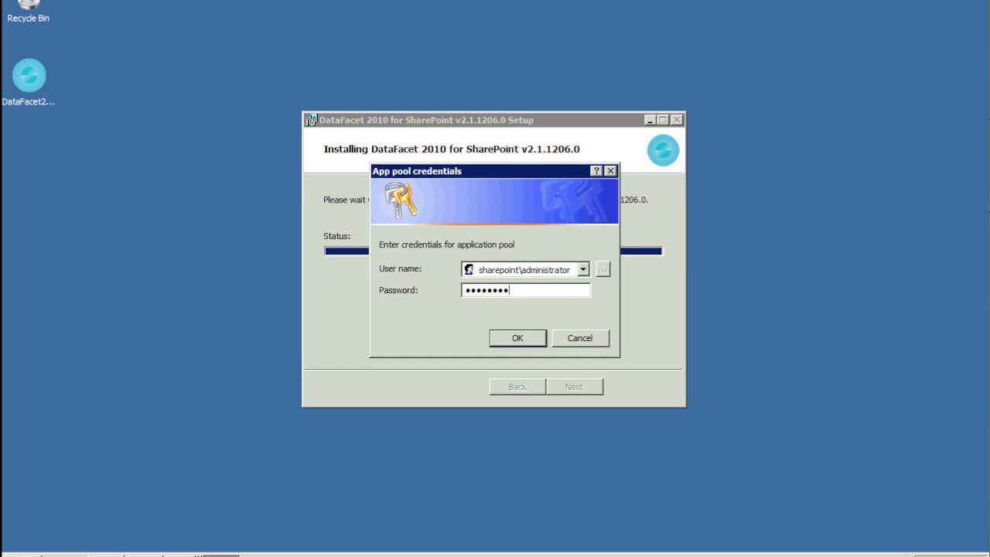
click(508, 338)
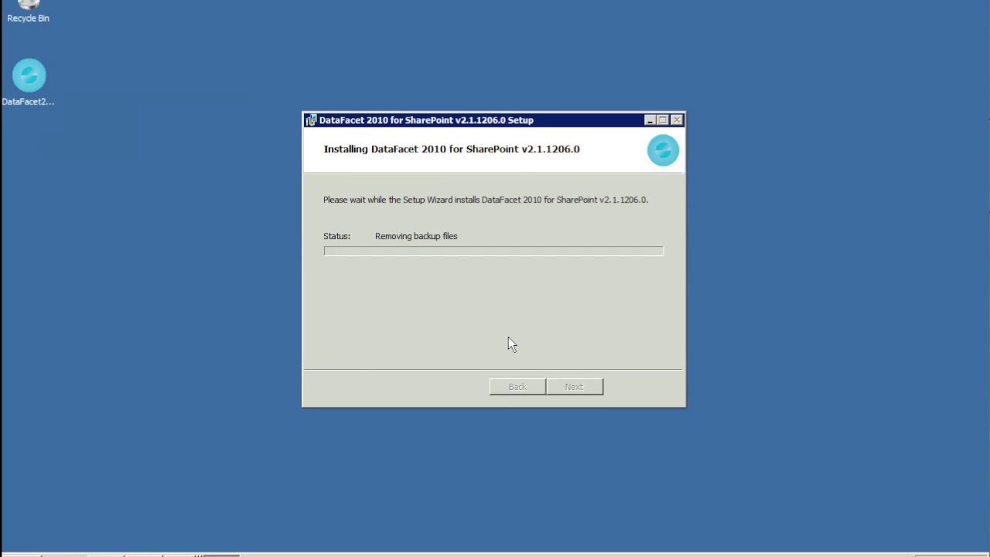
click(578, 388)
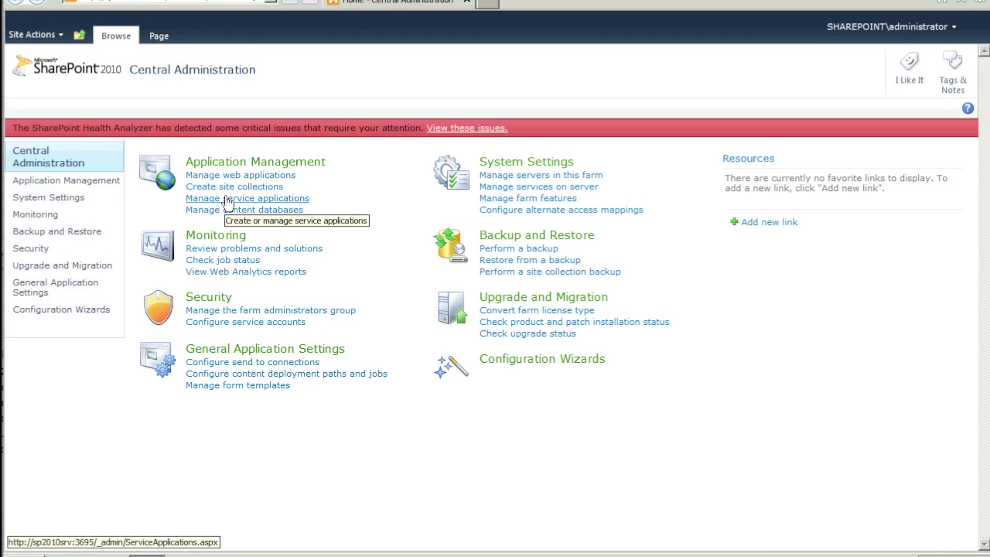
Step: Go to the service applications list to reach DataFacet's Manage Taxonomies page
click(227, 200)
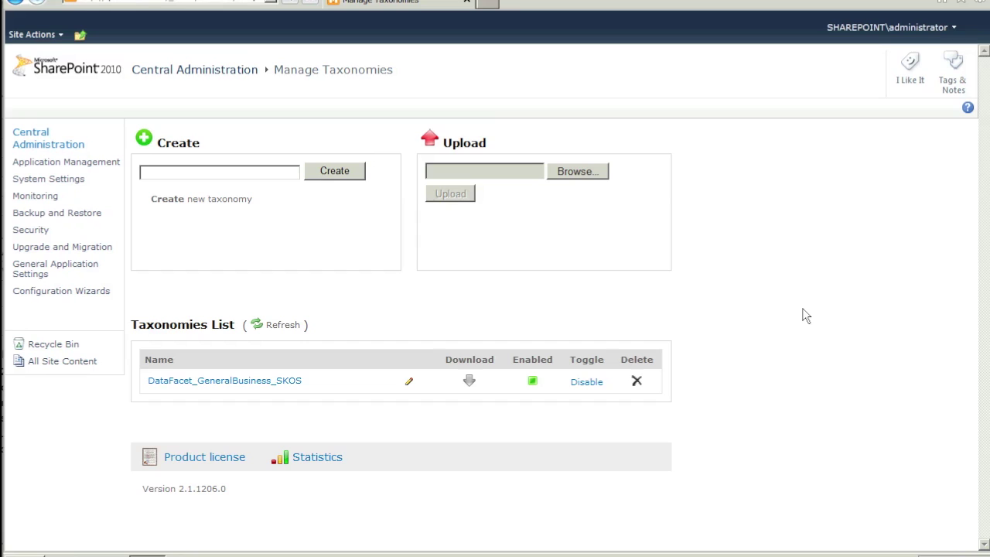
Step: View the Annual Employee Reviews term under Human Resources in DataFacet_GeneralBusiness_SKOS, then return home
click(226, 381)
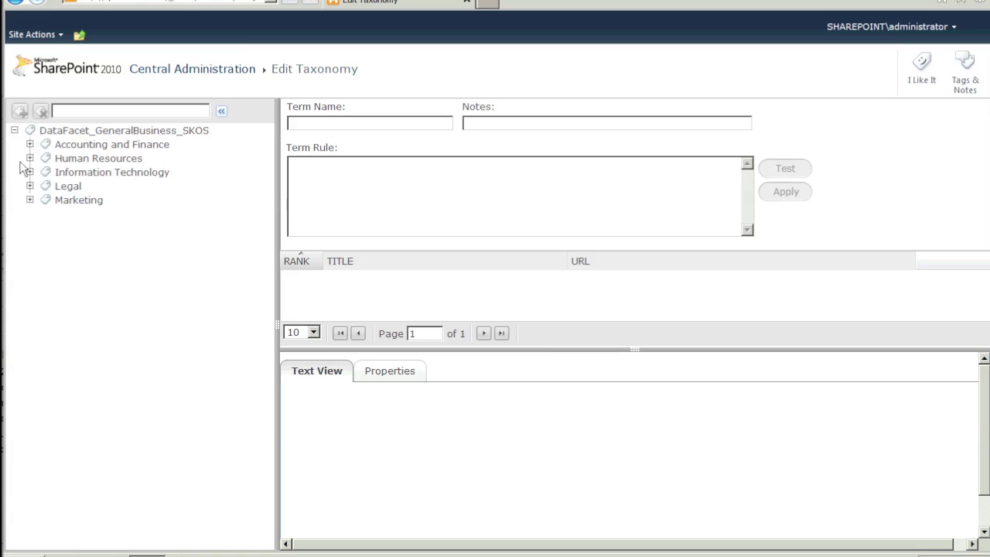
click(29, 157)
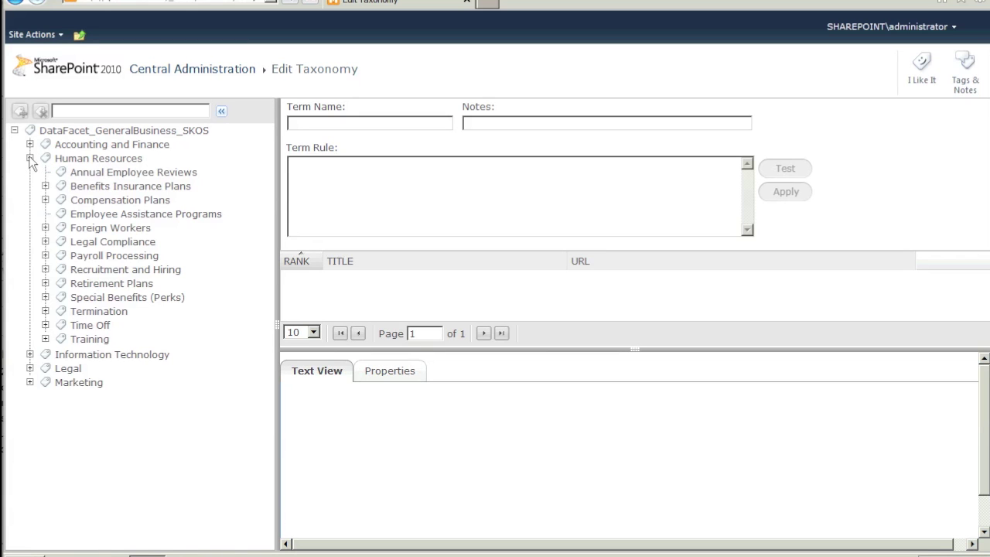
click(109, 178)
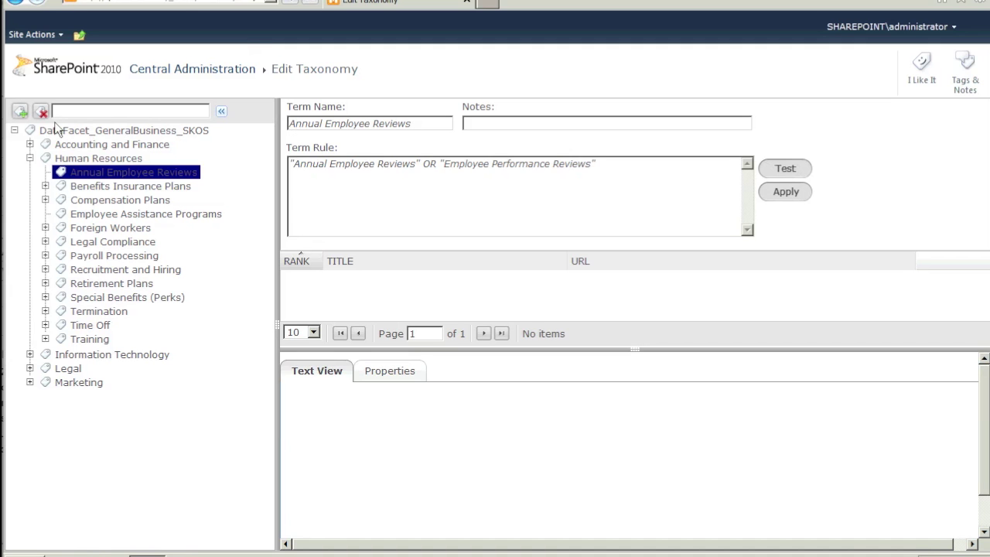
click(179, 70)
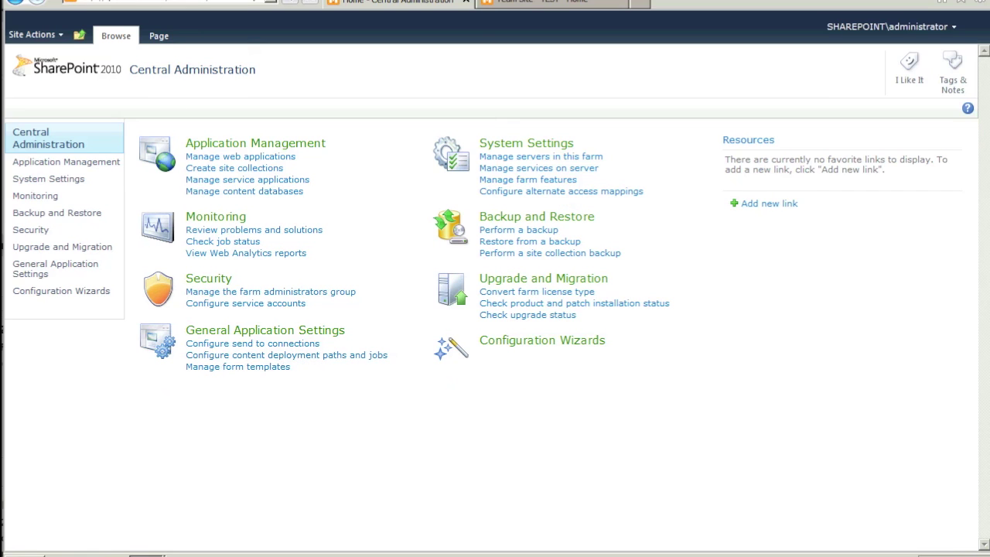
Step: Activate both DataFacet Annotator Registration site collection features on Team Site - TEST, then return home
click(562, 3)
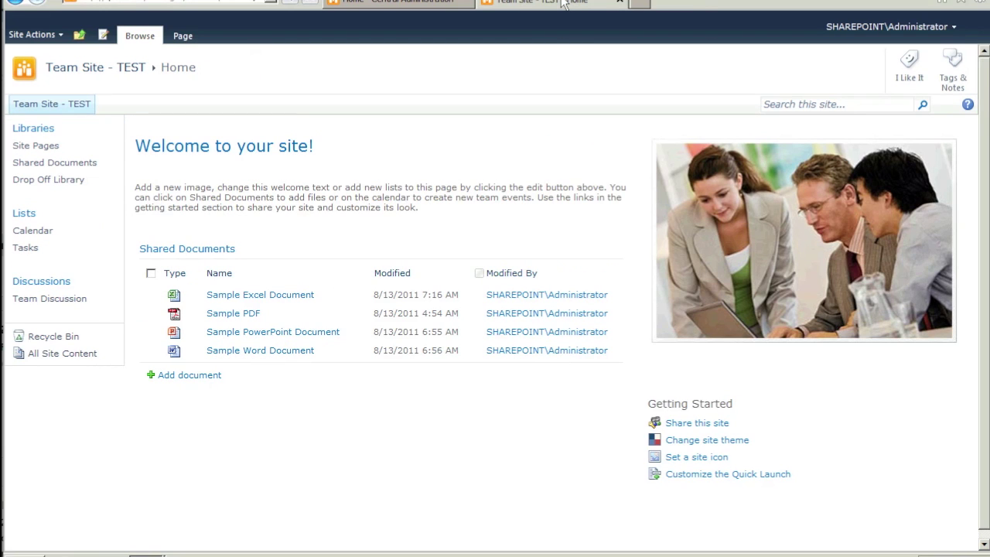
click(25, 36)
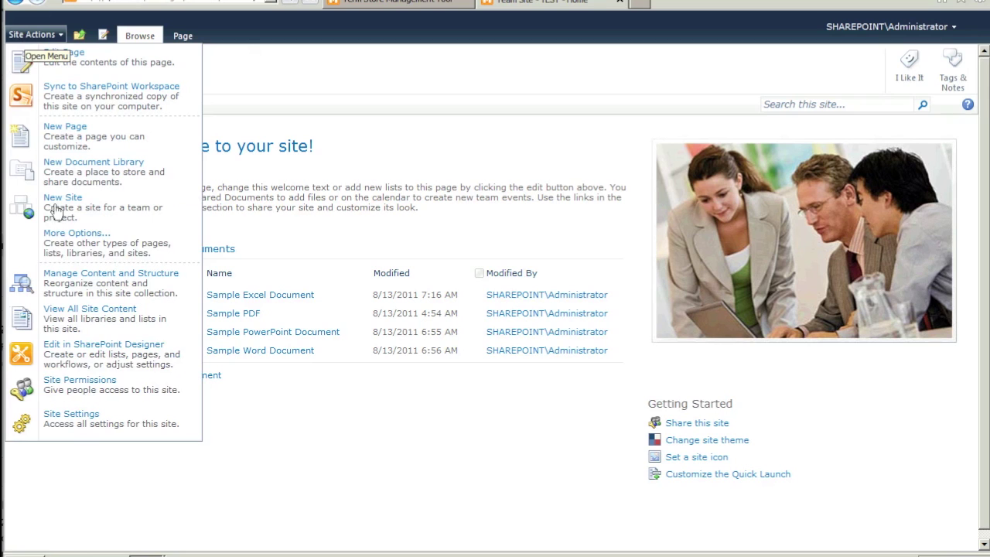
click(54, 418)
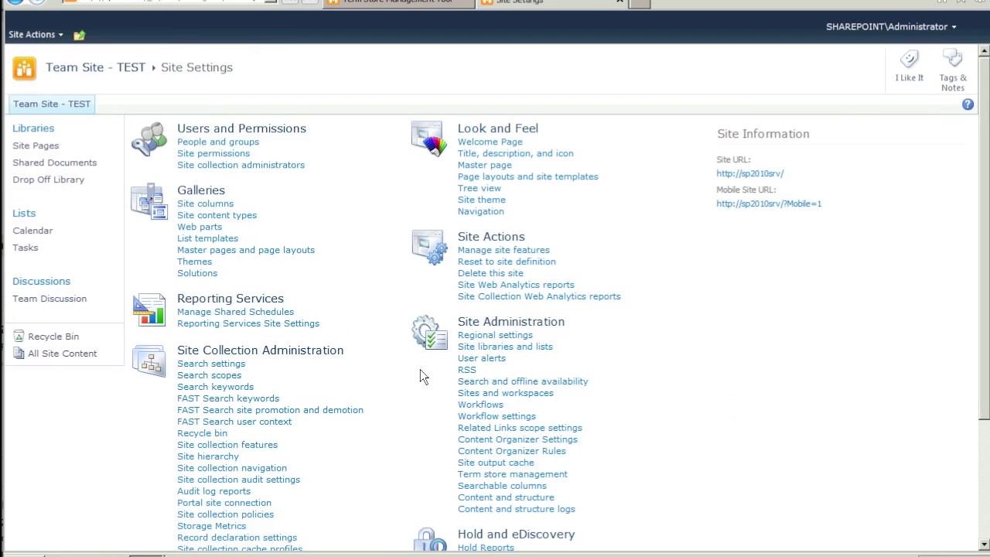
click(237, 447)
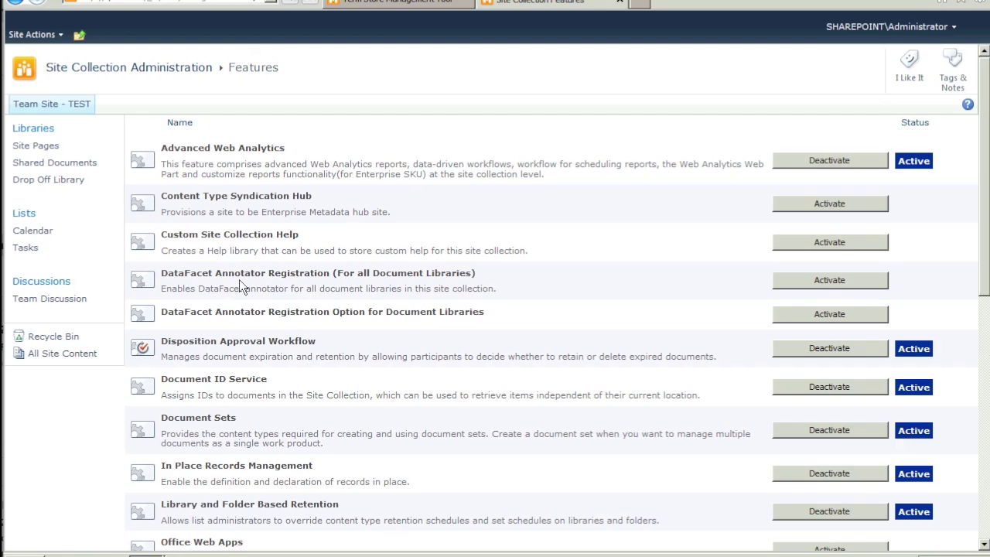
click(824, 283)
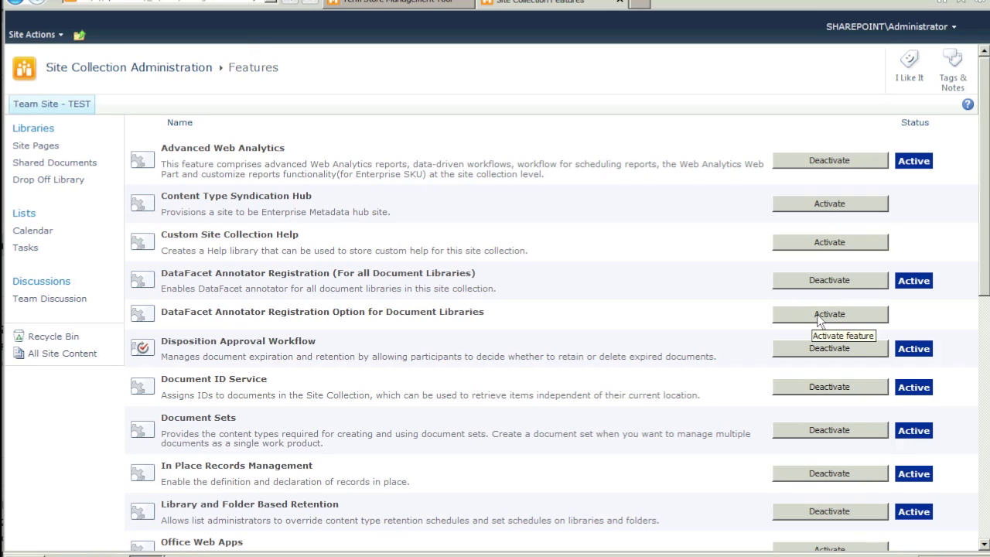
click(819, 318)
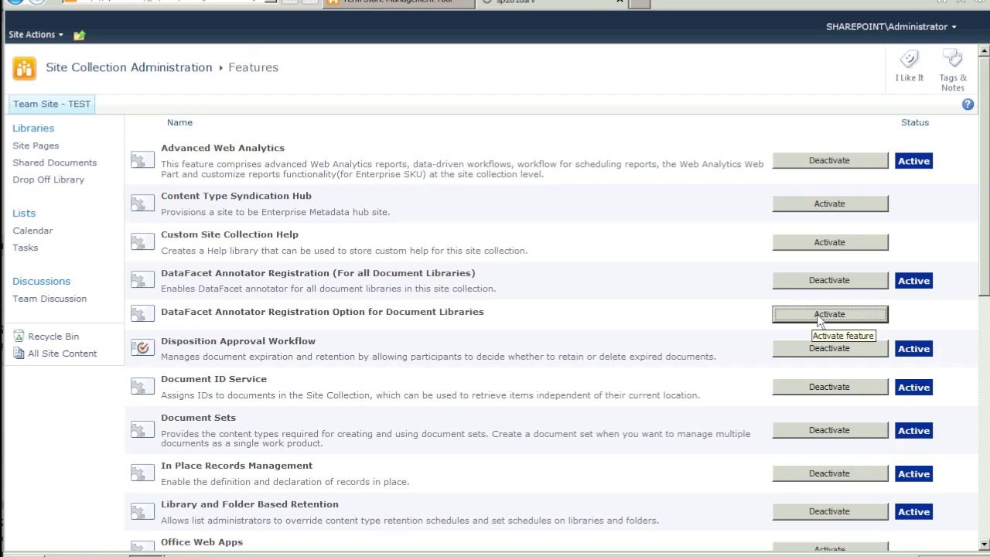
click(52, 103)
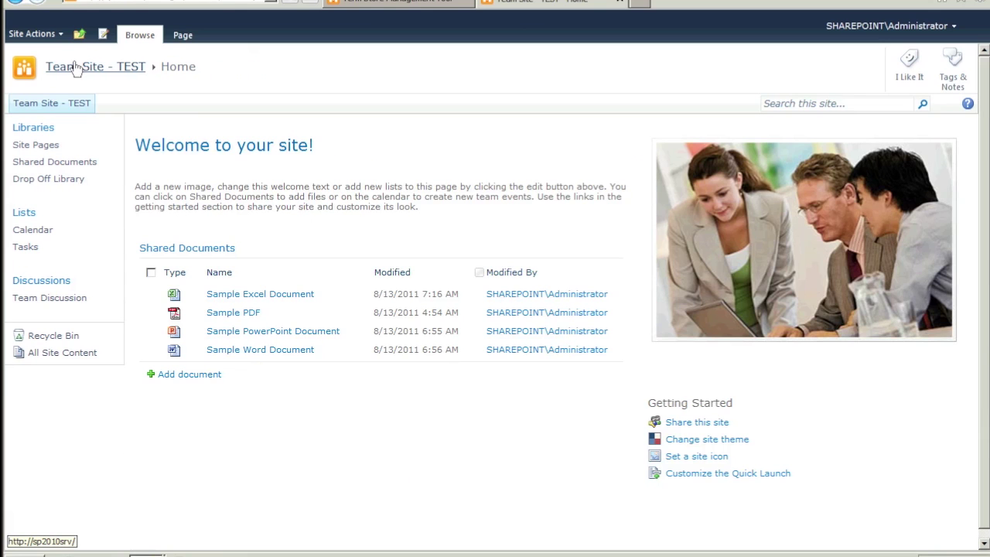
Step: In Shared Documents' Enterprise Metadata and Keywords Settings, tick Add an Enterprise Keywords column
click(46, 166)
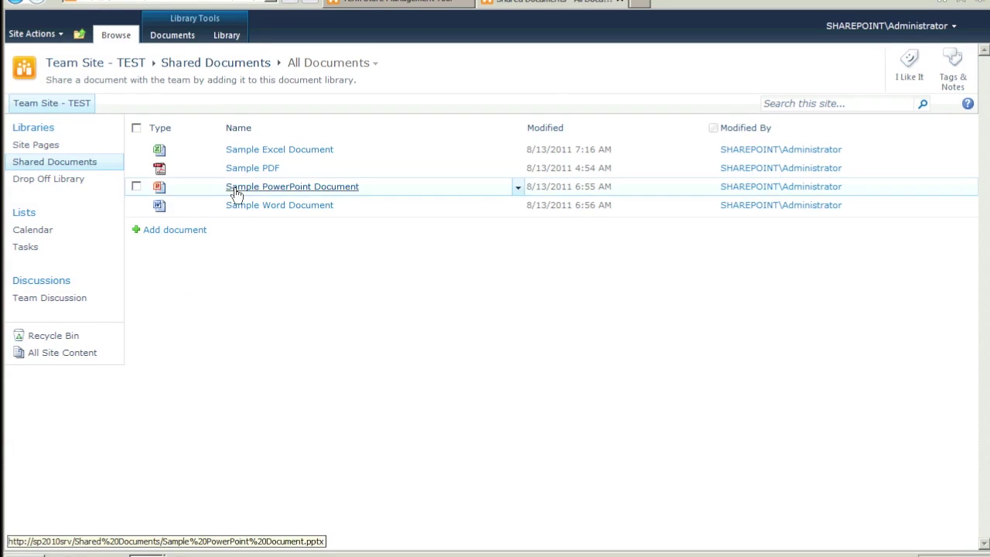
click(225, 36)
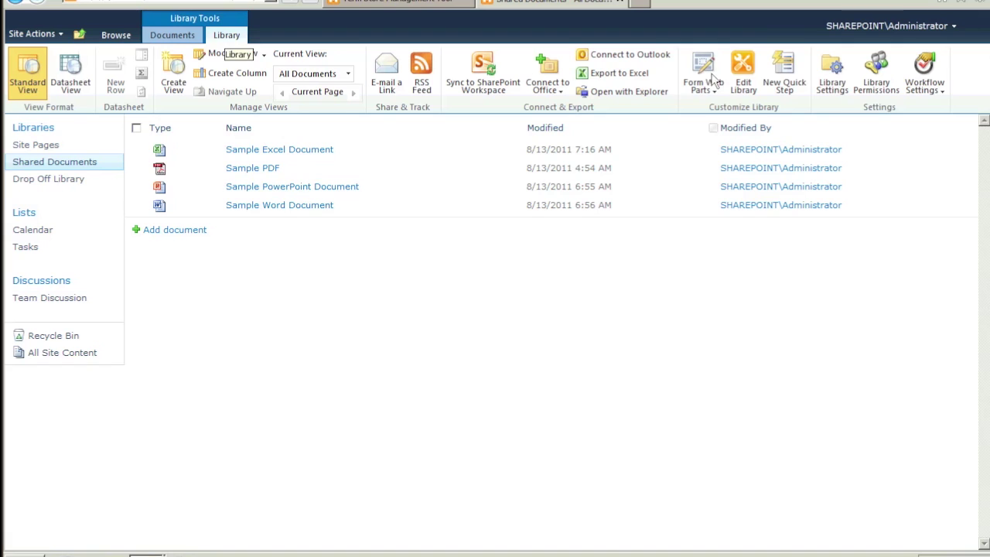
click(833, 71)
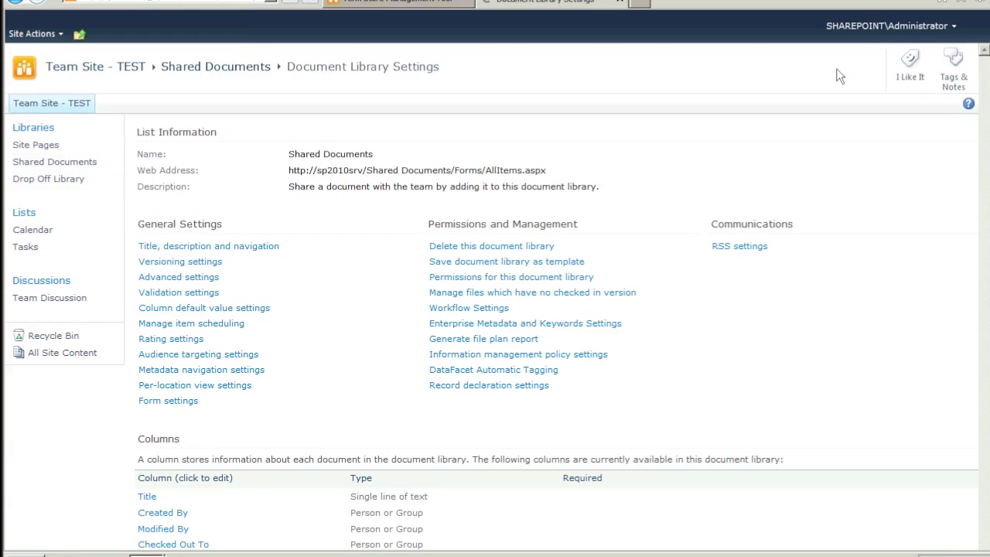
click(499, 330)
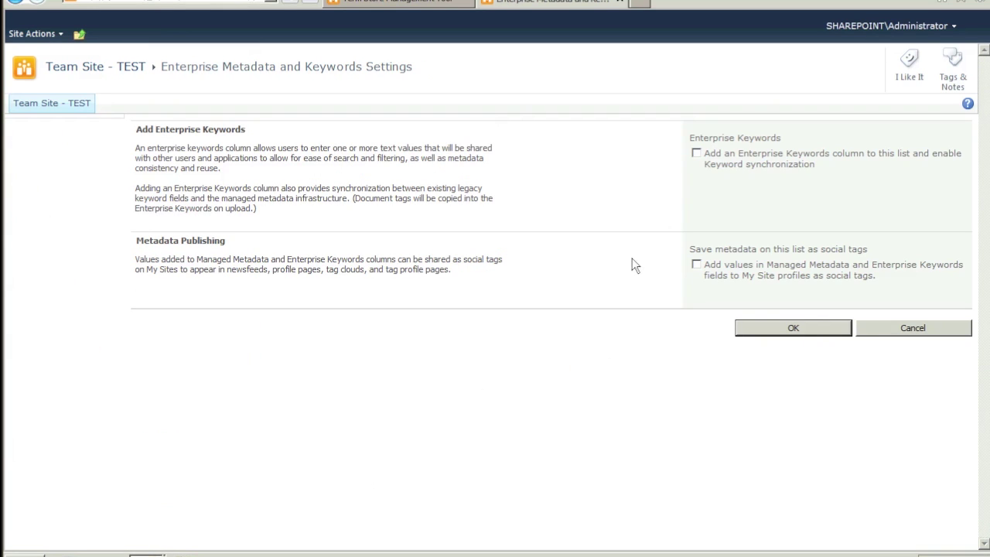
click(697, 154)
Step: Save the keywords setting, then keep DataFacet Automatic Tagging enabled for Shared Documents and confirm
click(770, 331)
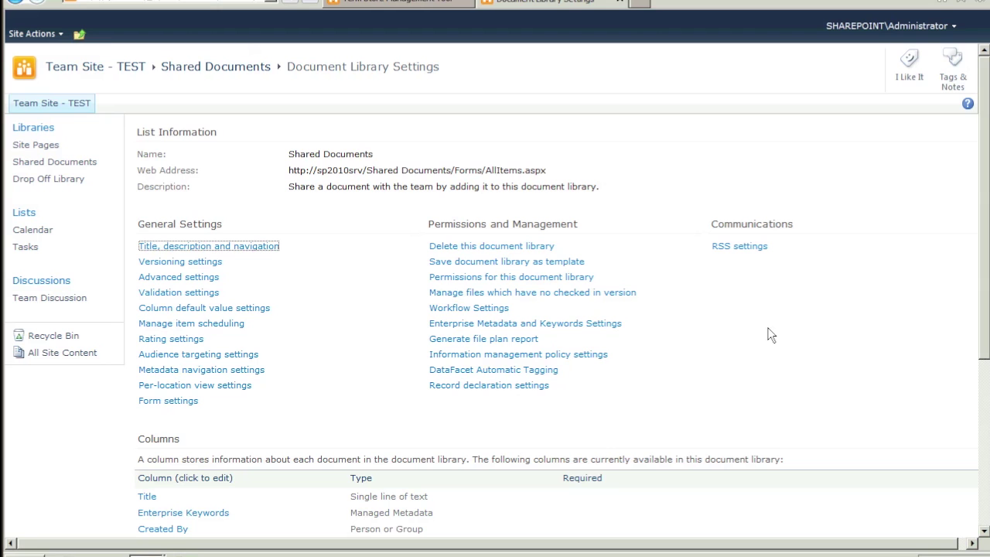
click(499, 371)
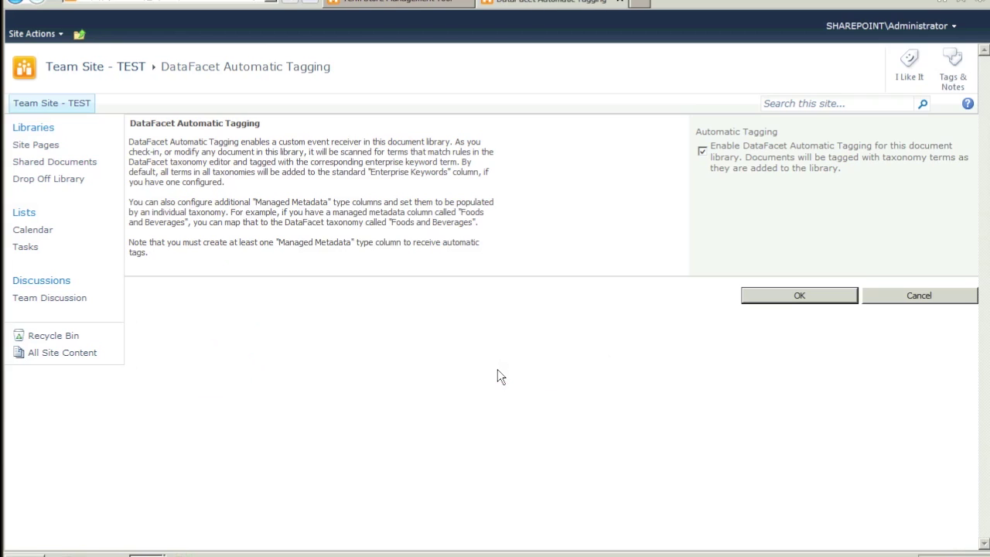
click(790, 297)
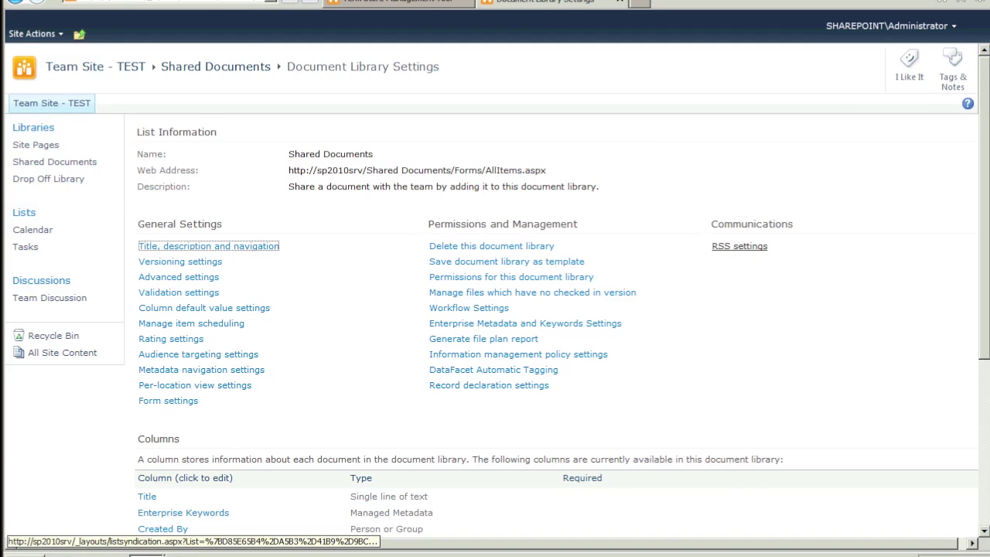
click(95, 67)
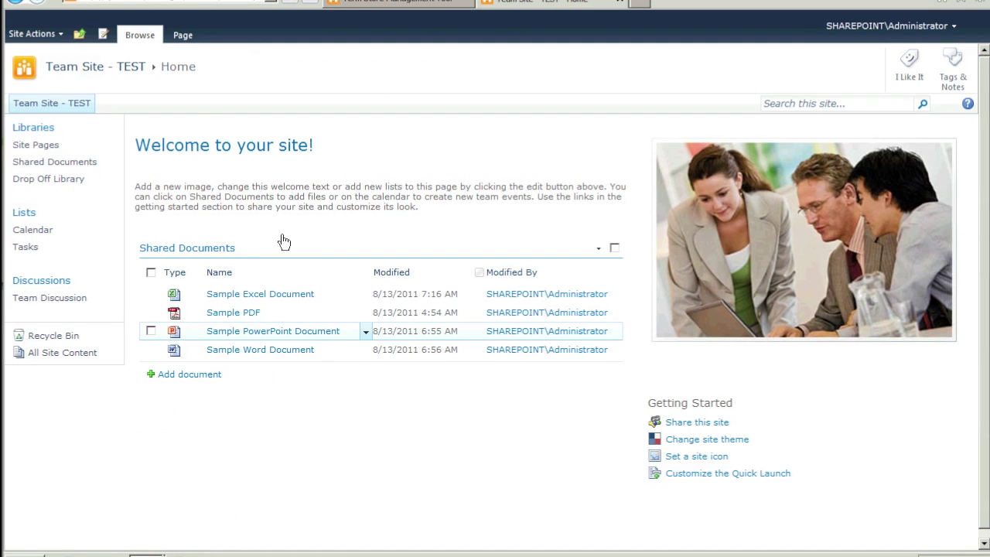
Step: Add the Enterprise Keywords column to the Shared Documents All Documents view
click(21, 165)
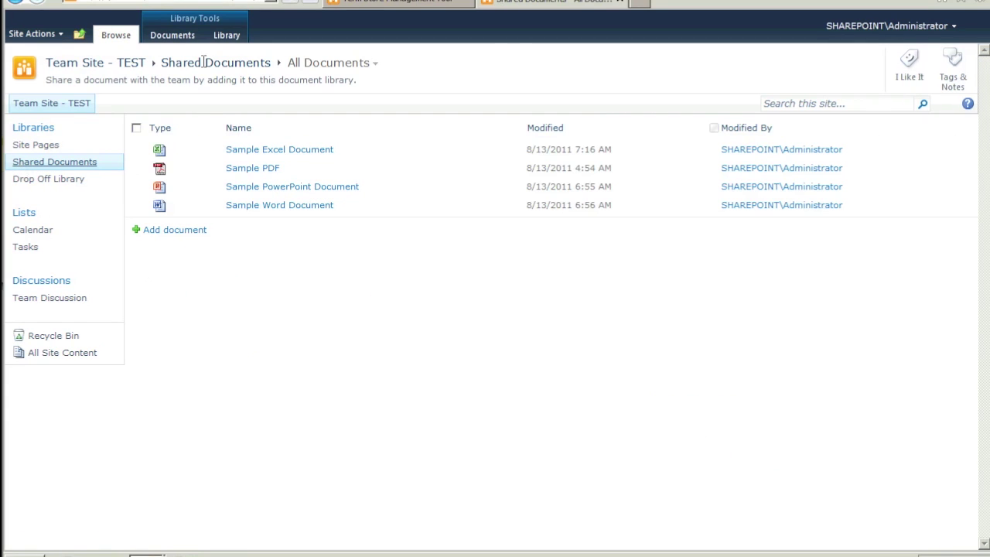
click(227, 35)
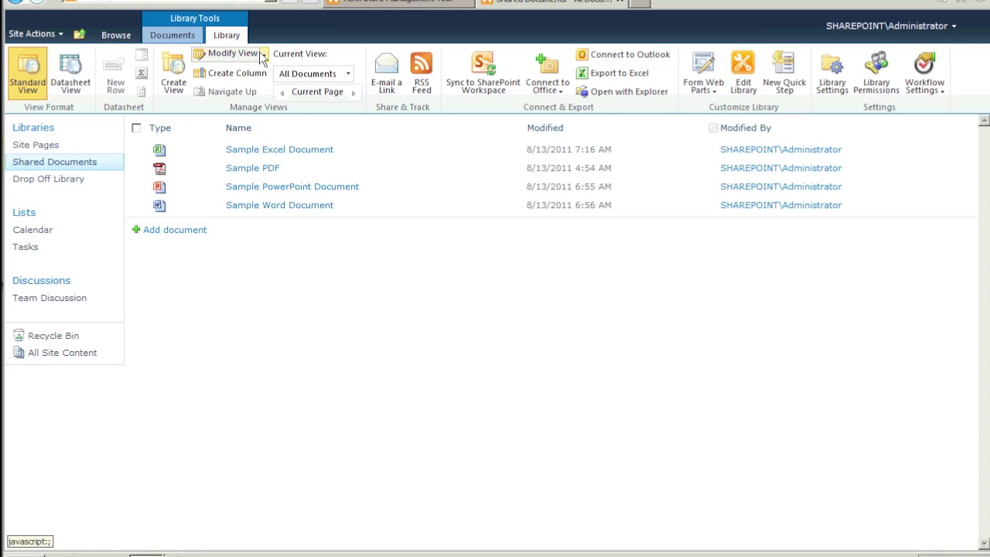
click(240, 52)
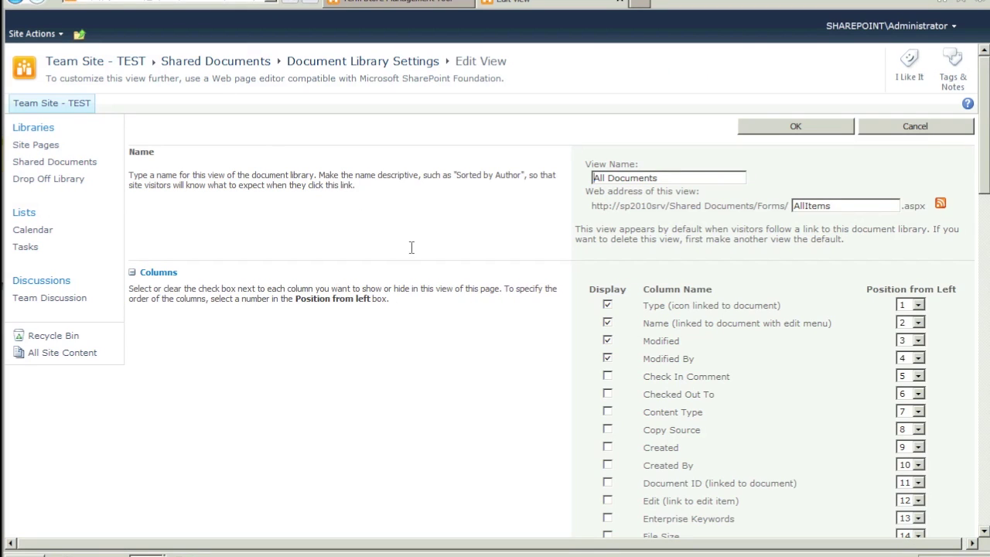
click(608, 518)
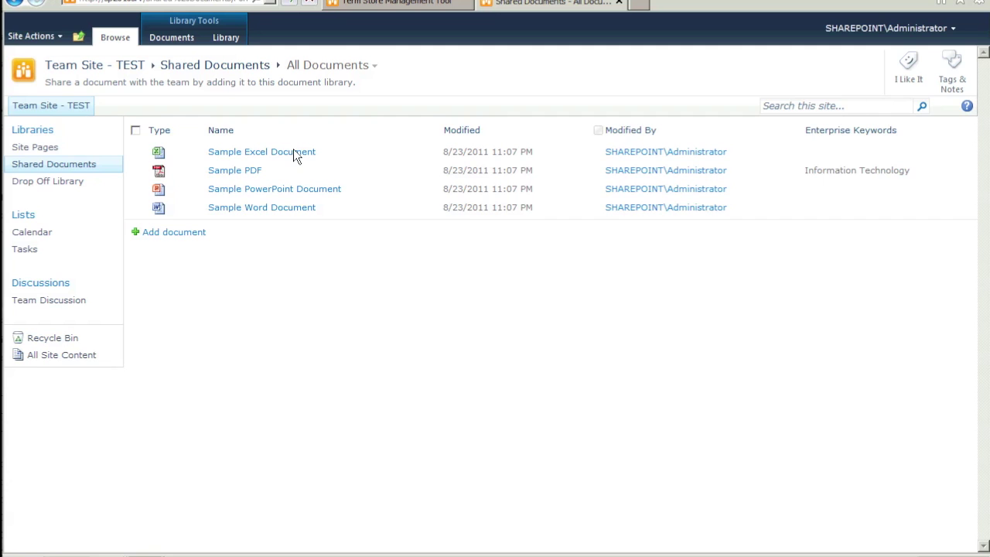
click(158, 233)
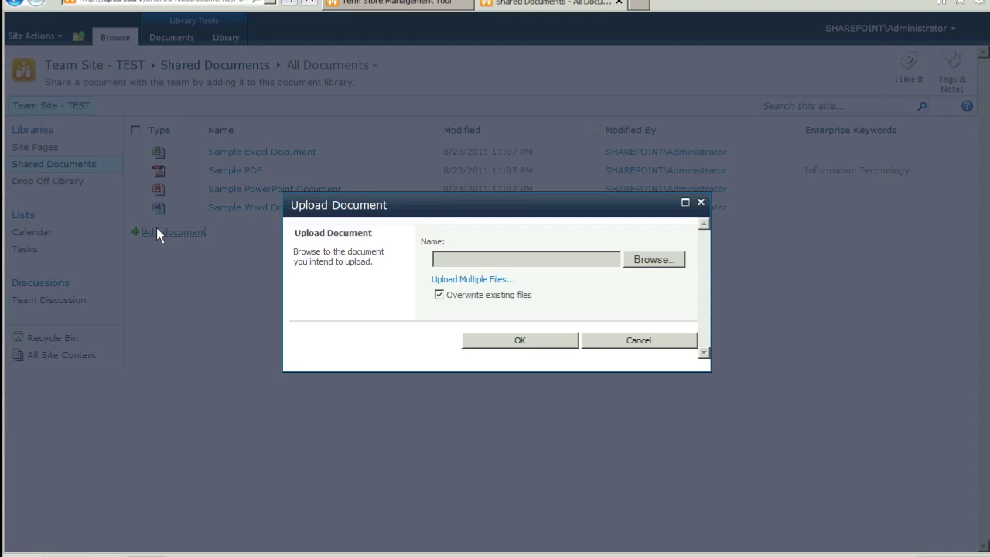
Step: Upload Business Glossary A from Desktop > Business Documents > Business Documents into Shared Documents
click(647, 262)
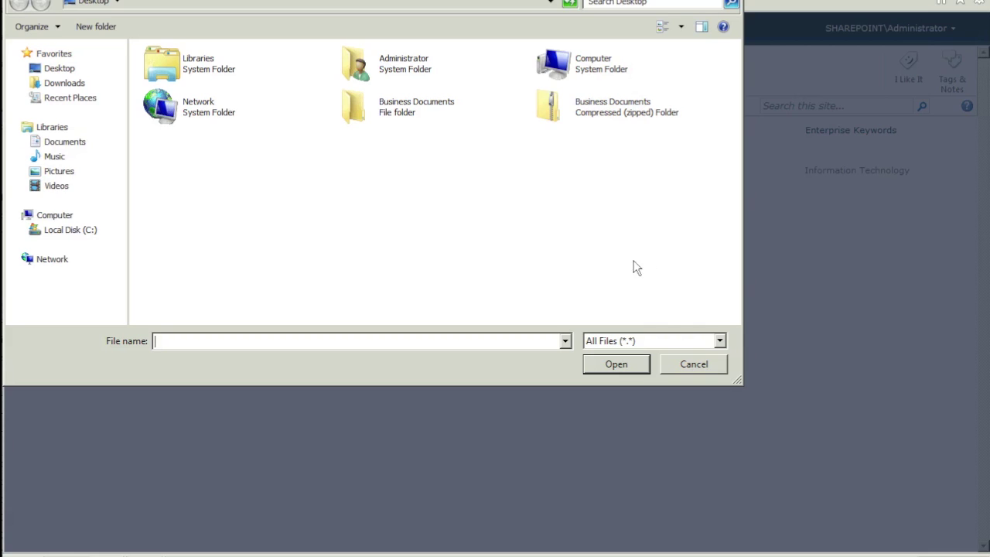
double_click(364, 108)
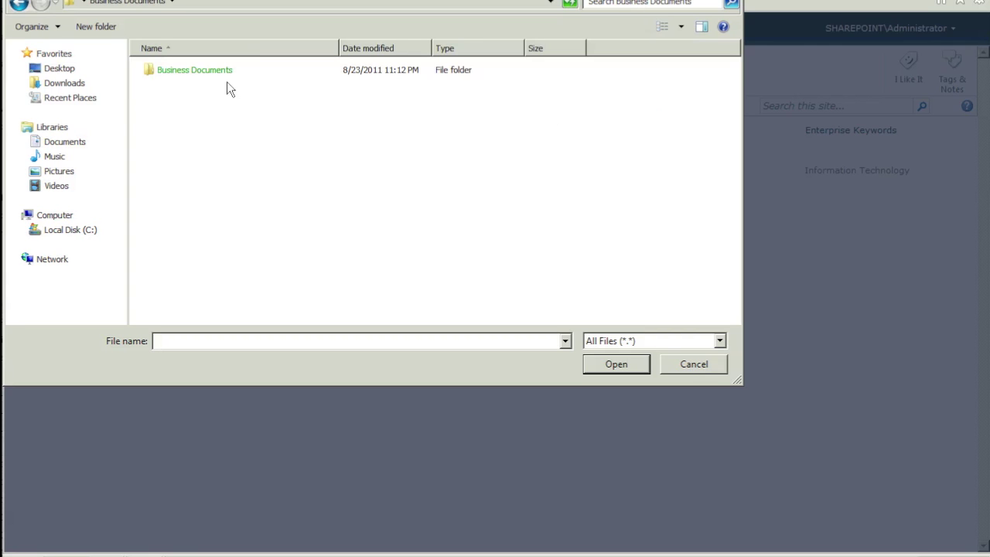
double_click(199, 69)
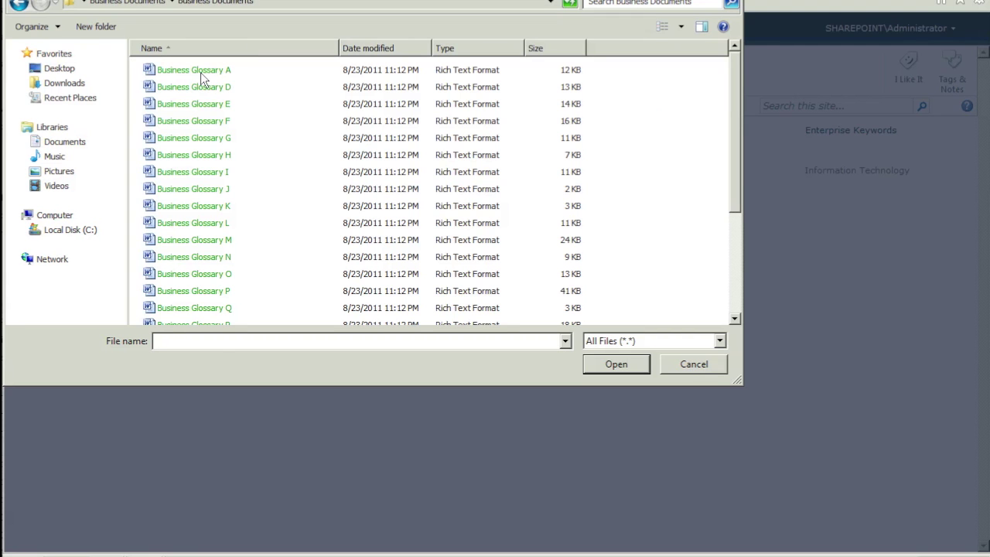
click(201, 74)
double_click(201, 72)
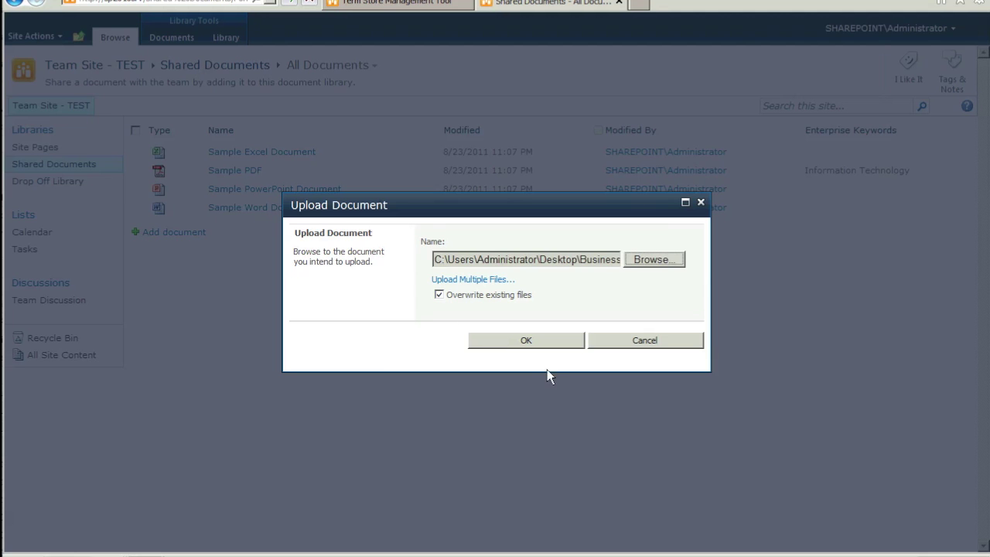
click(540, 341)
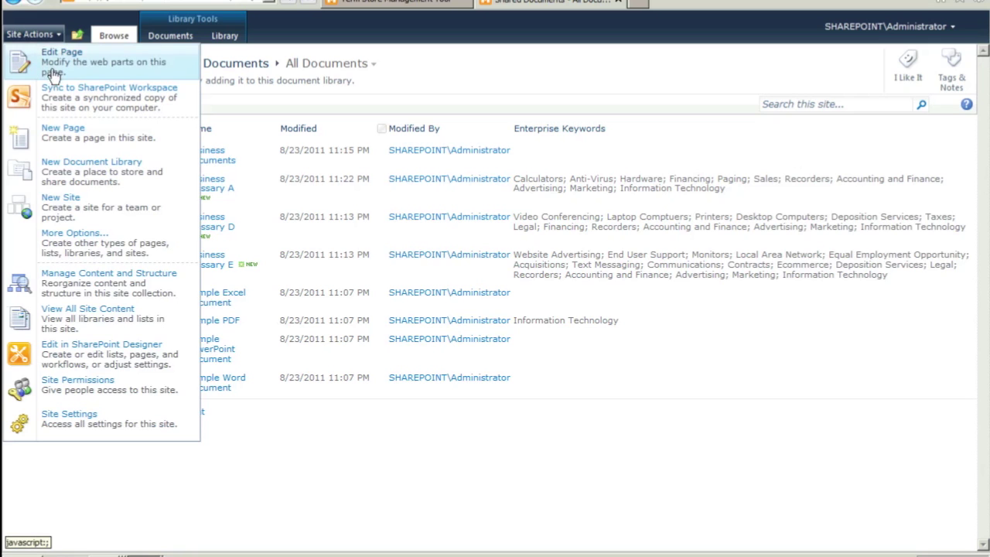
Step: Review the auto-assigned Enterprise Keywords on the uploaded glossaries, then begin creating a new site
click(59, 198)
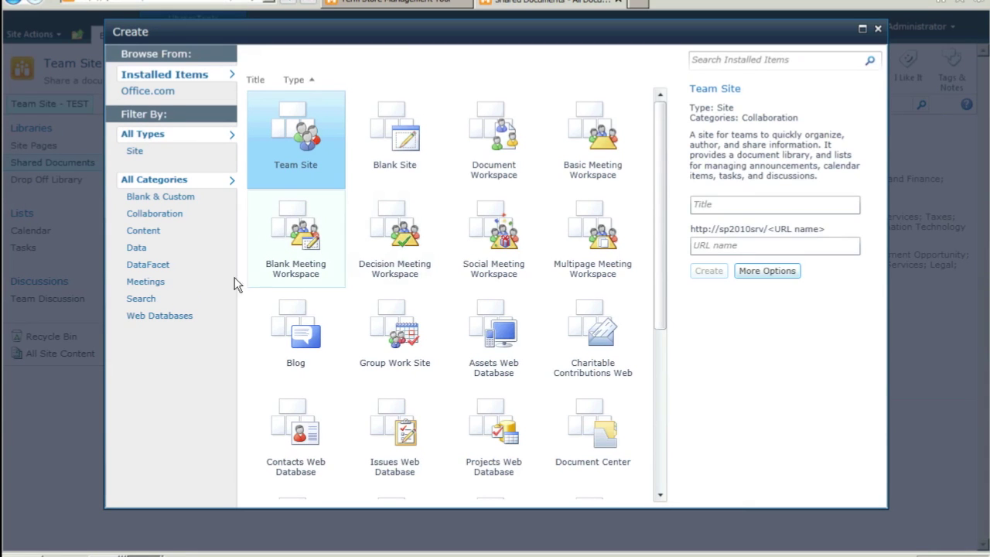
Step: Filter templates to DataFacet and create 'DataFacet Search' at URL name dfsearch
click(151, 266)
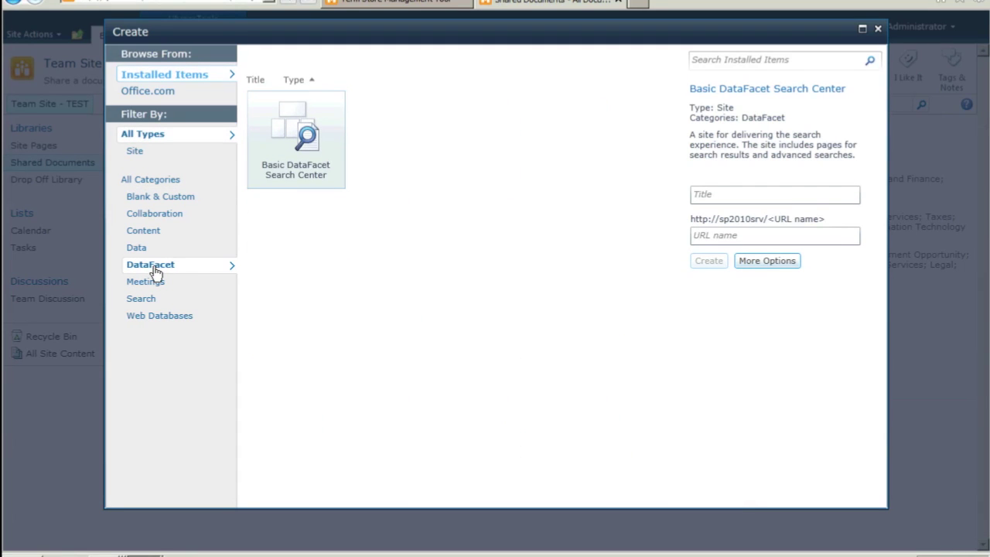
click(271, 133)
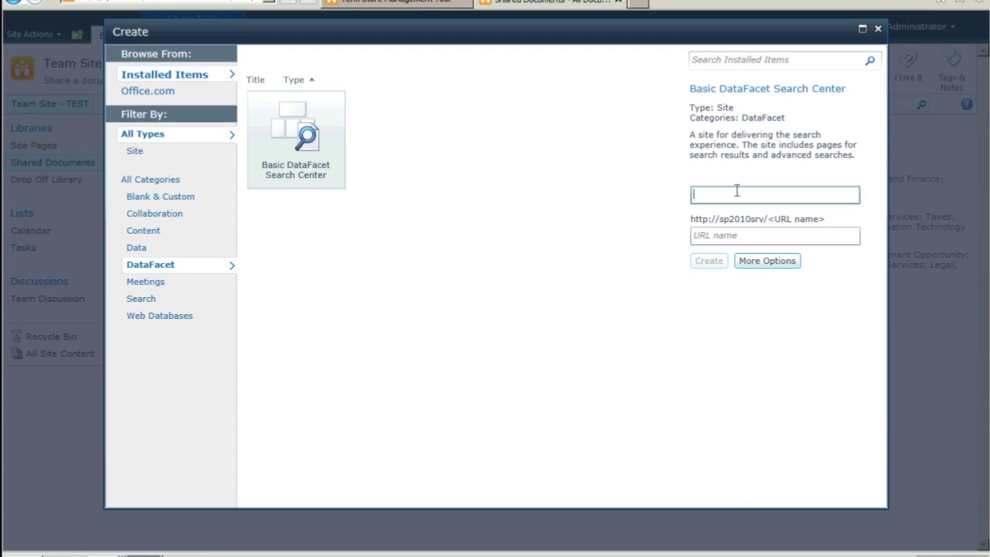
text(DataFacet Search)
key(Tab)
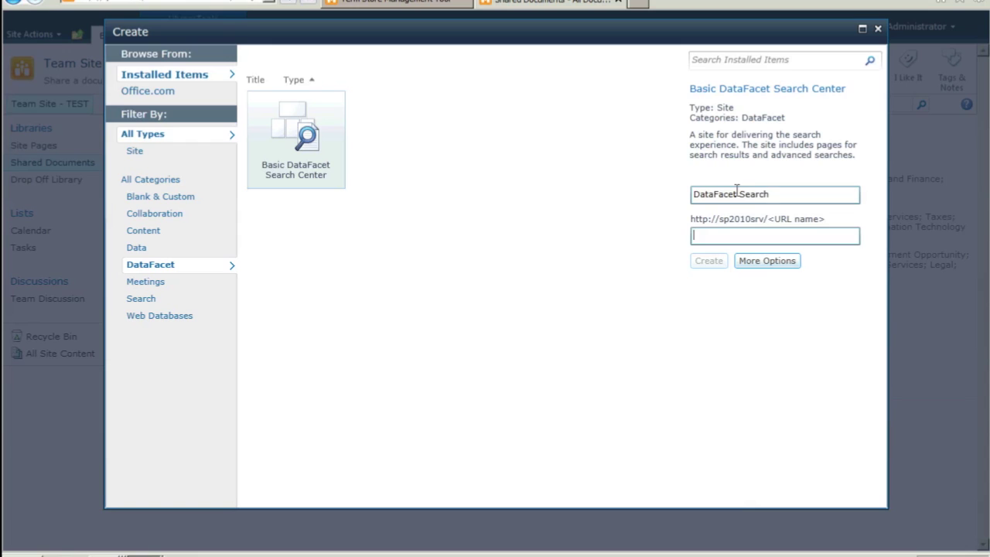
text(dfsearch)
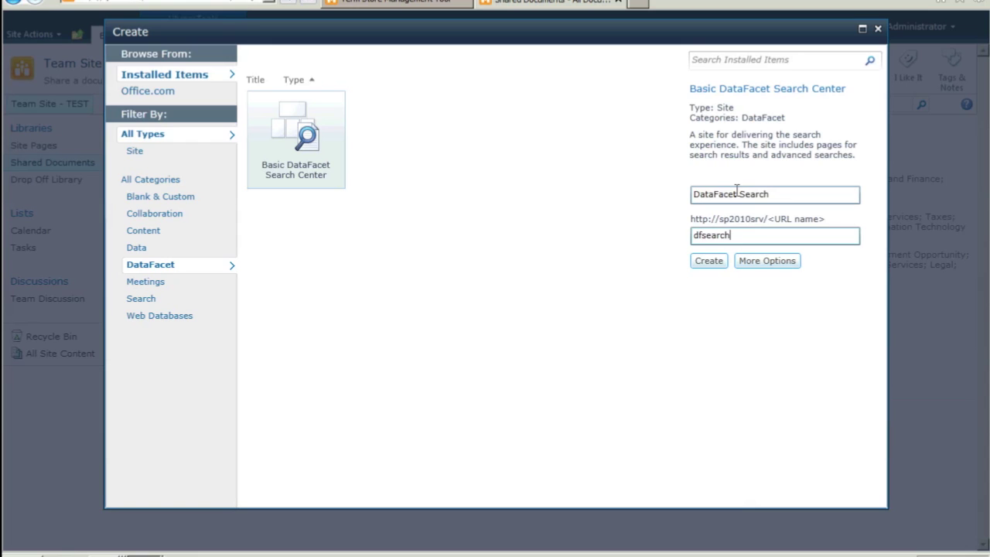
click(707, 263)
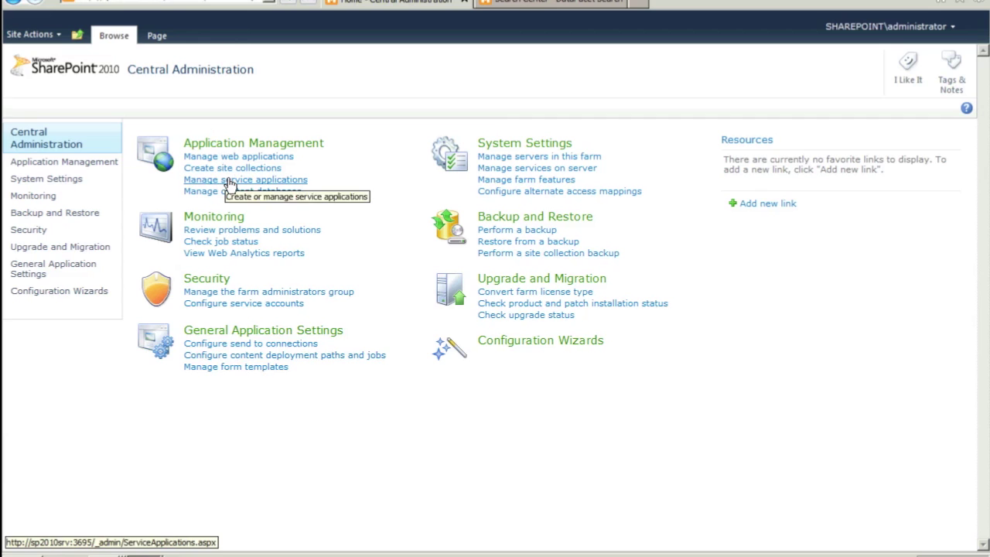
Step: Start a full crawl of Local SharePoint sites in the Search Service Application's Content Sources
click(232, 179)
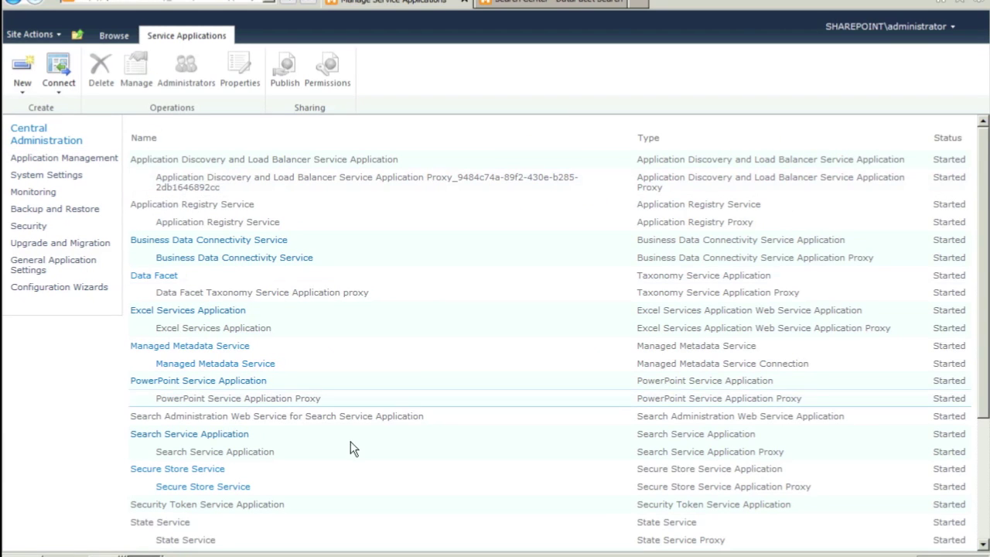
click(215, 436)
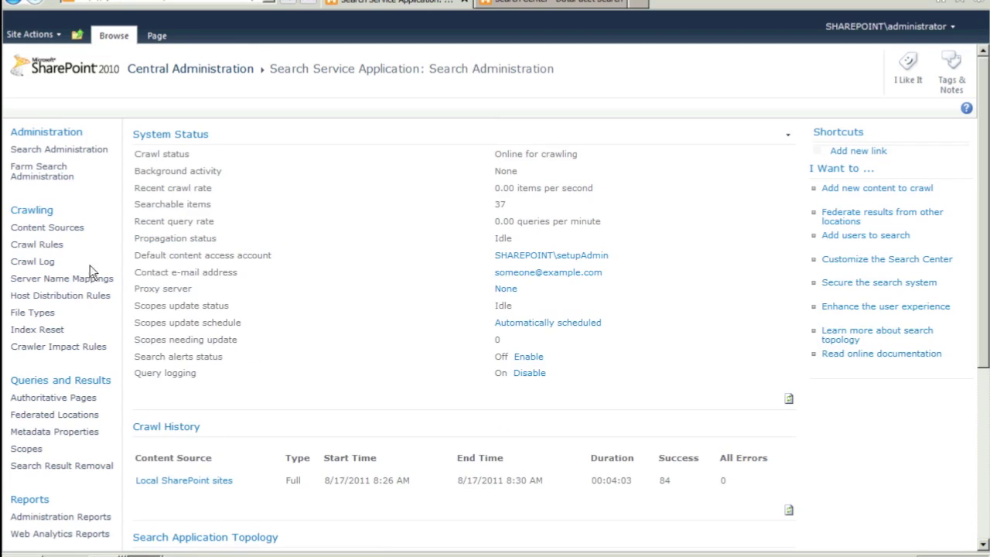
click(35, 230)
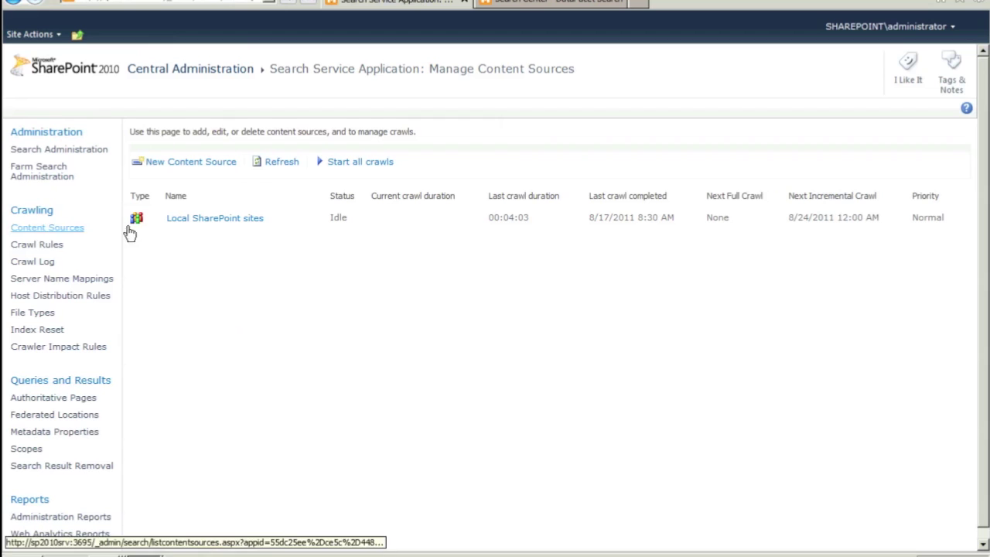
click(199, 220)
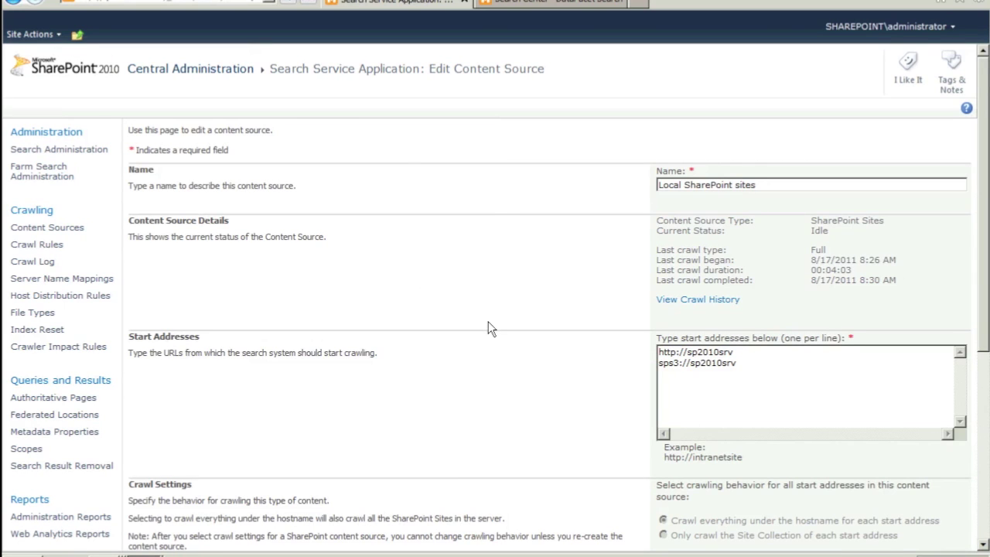
scroll(488, 323, down, 5)
click(663, 452)
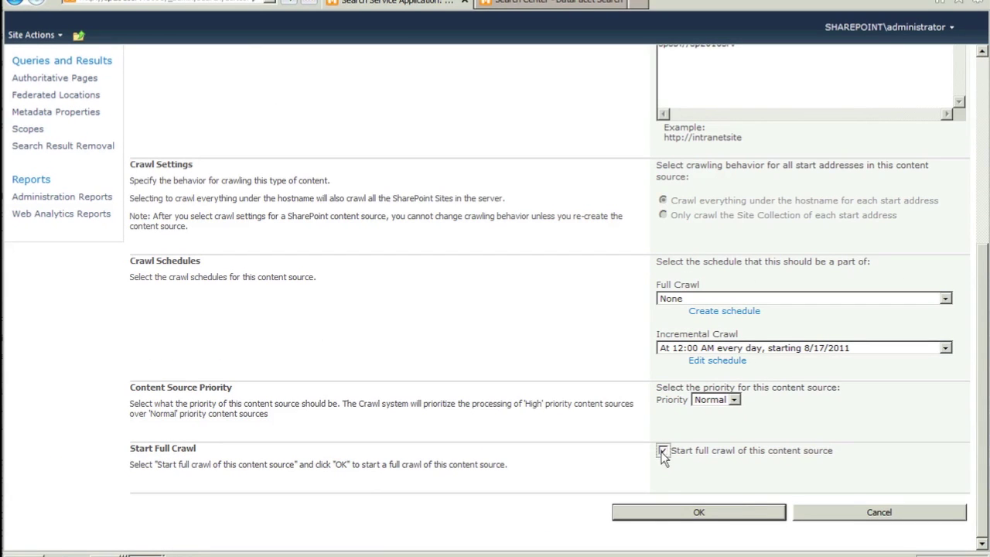
click(671, 517)
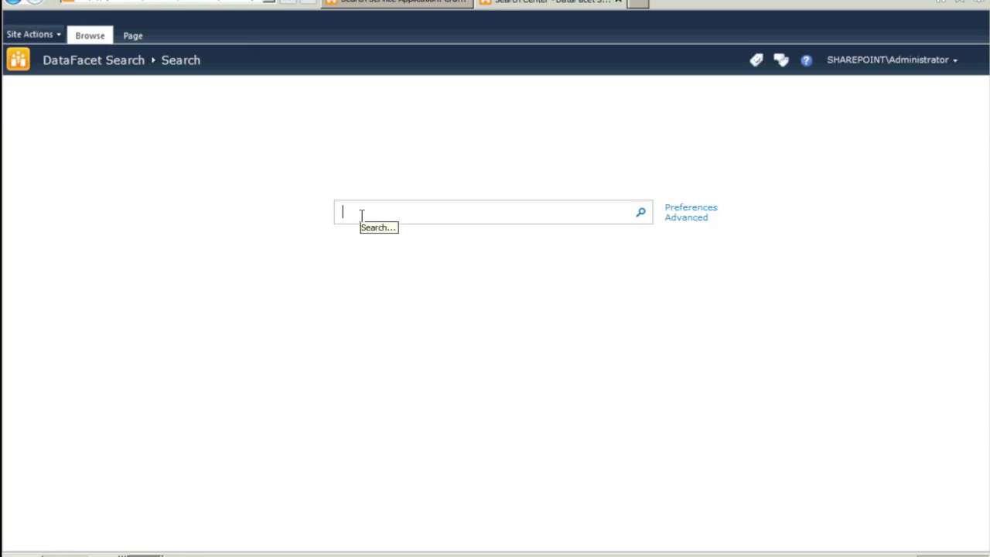
Step: Search for 'accounting' and refine results to Acquisitions under Accounting and Finance
text(accounting)
key(Return)
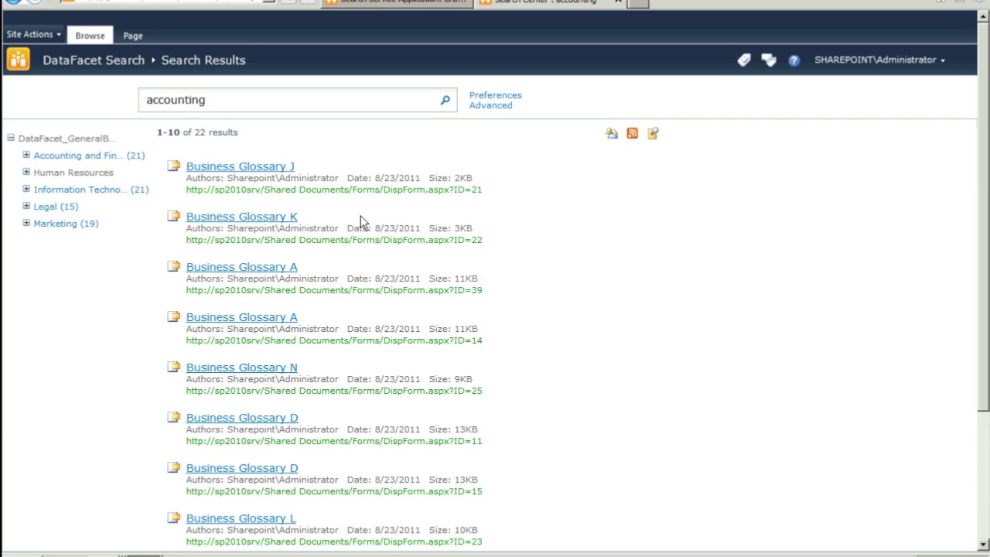
click(26, 156)
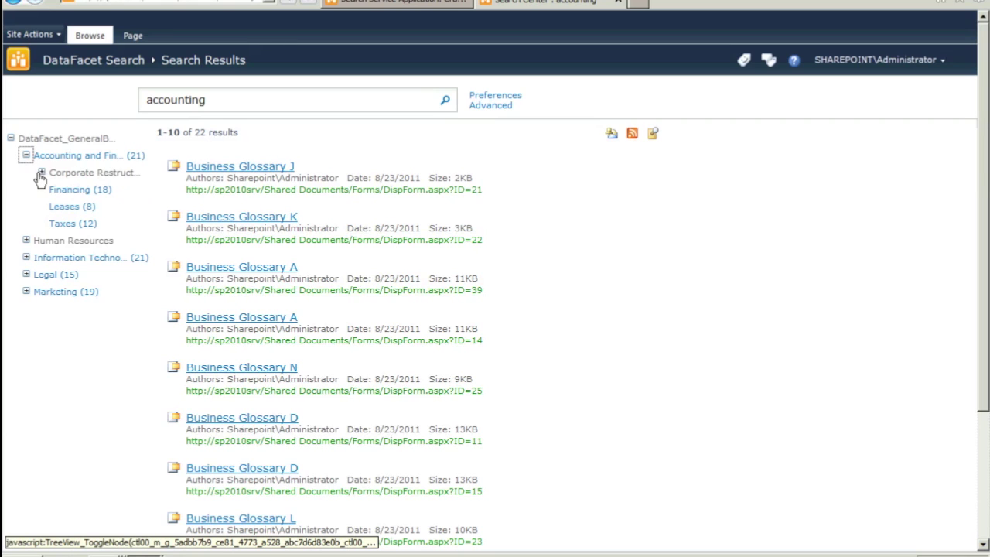
click(41, 172)
click(92, 189)
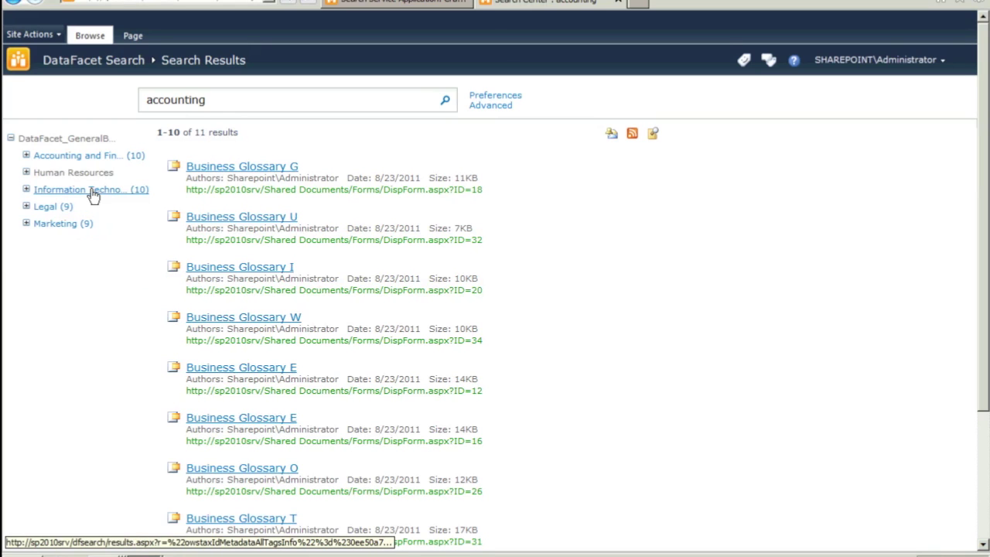
Step: Refine results to Contracts under Legal, then expand the Litigation refiner
click(25, 206)
click(68, 224)
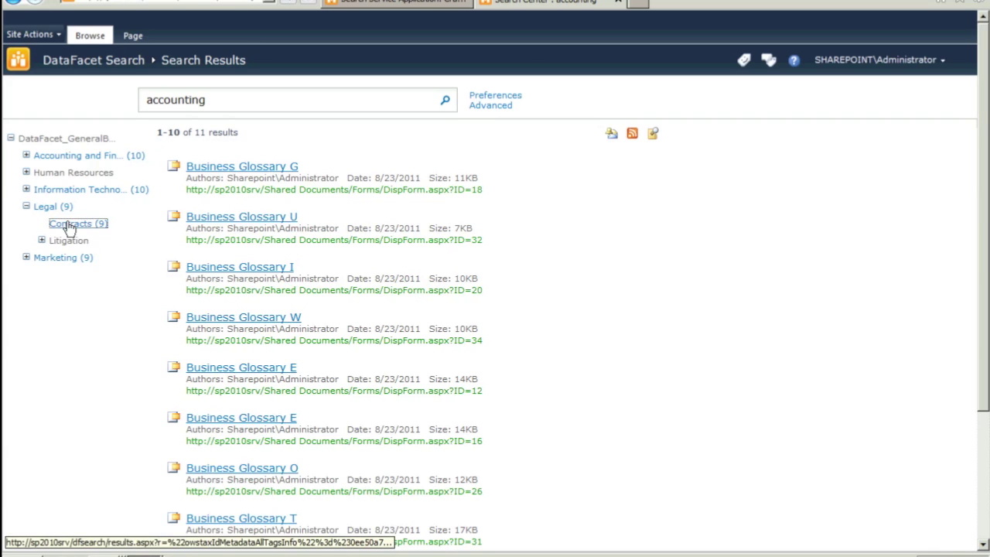
click(26, 206)
click(41, 241)
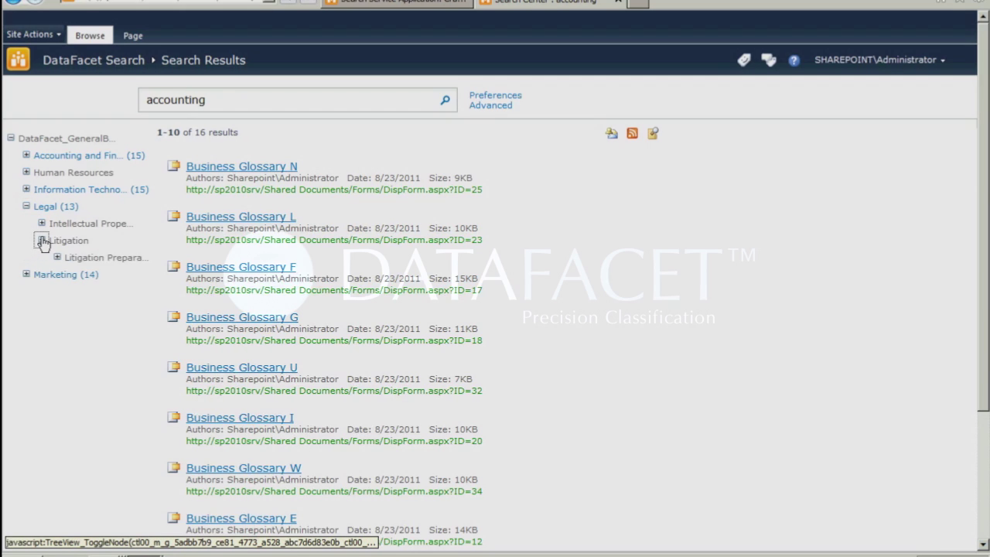